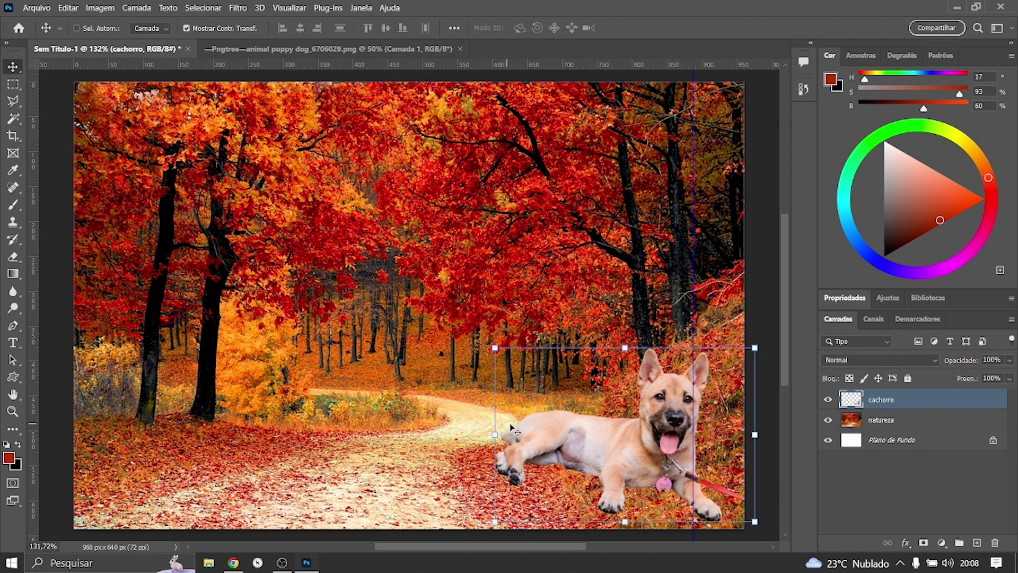
Move the dog left to the vertical guide and duplicate it twice, spacing the copies in a row toward the image's left edge.
drag(619, 457, 569, 455)
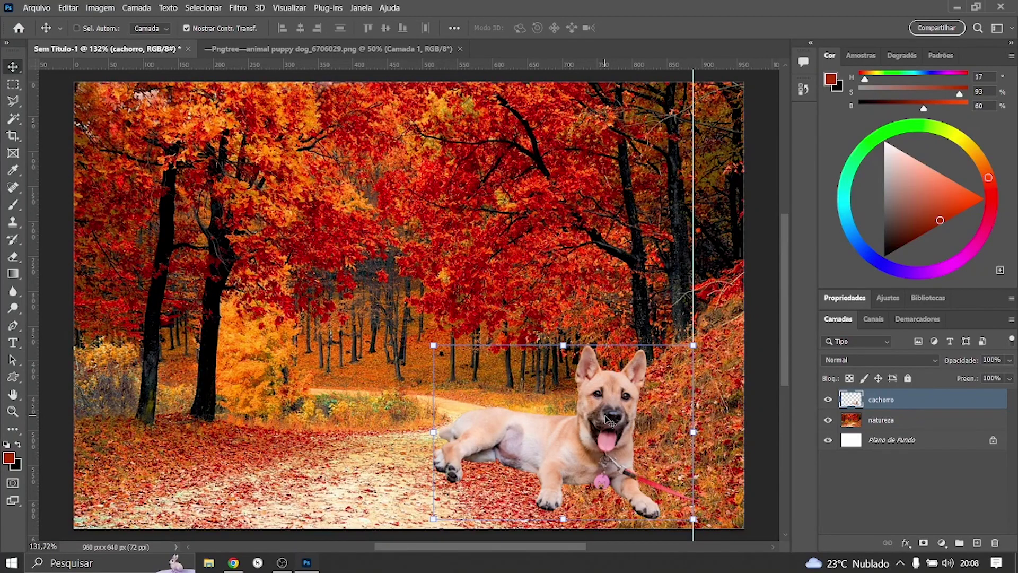
key(alt)
drag(548, 444, 342, 446)
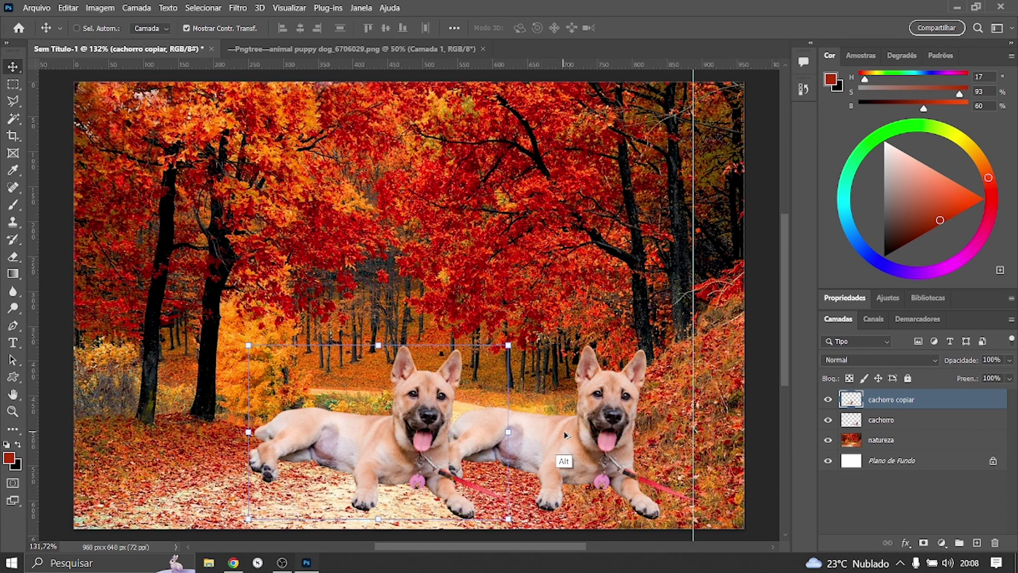
drag(456, 444, 250, 441)
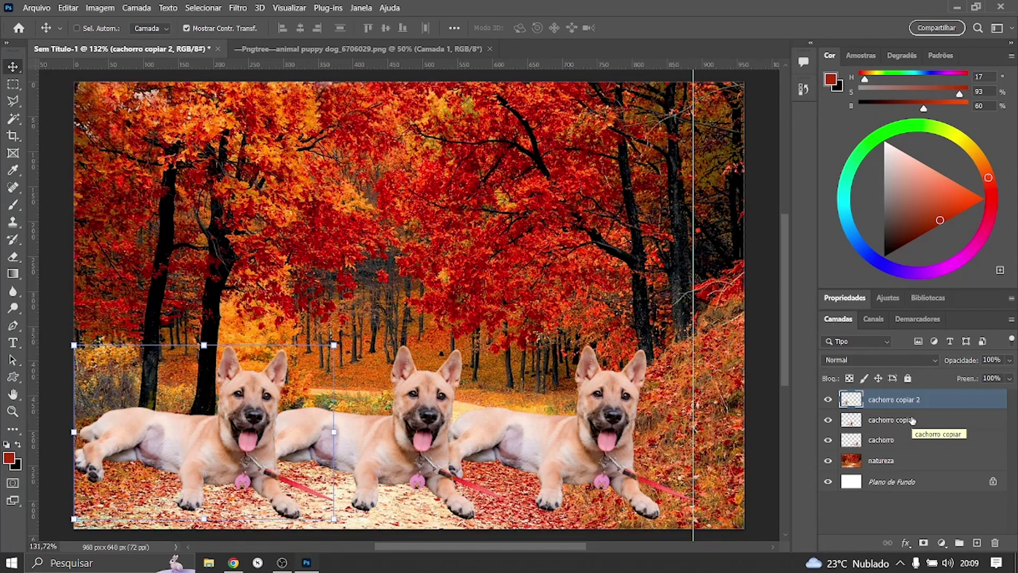
Convert the layers cachorro copiar 2, cachorro copiar and cachorro to smart objects, and shift the original dog slightly right.
right_click(940, 405)
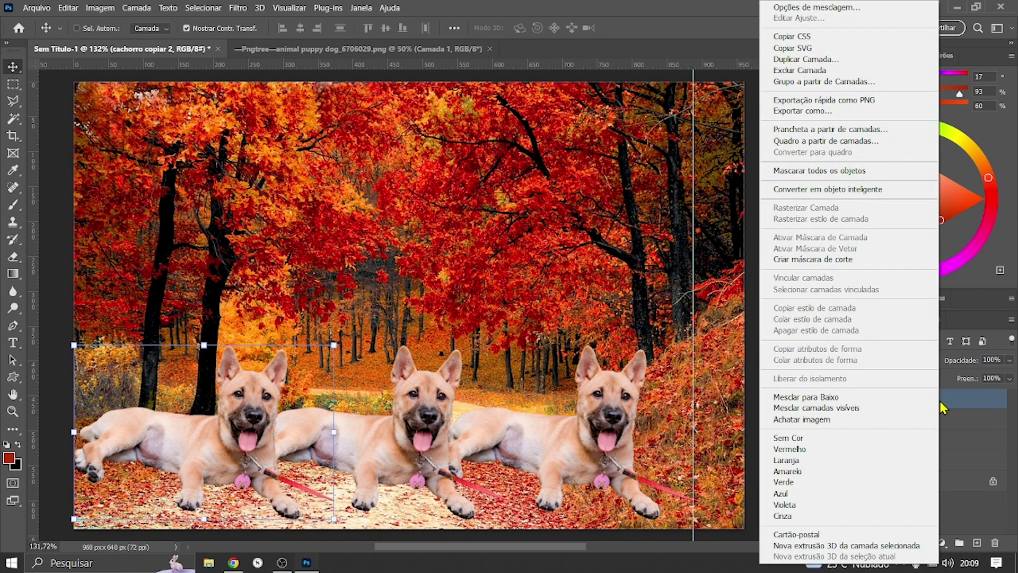
click(847, 191)
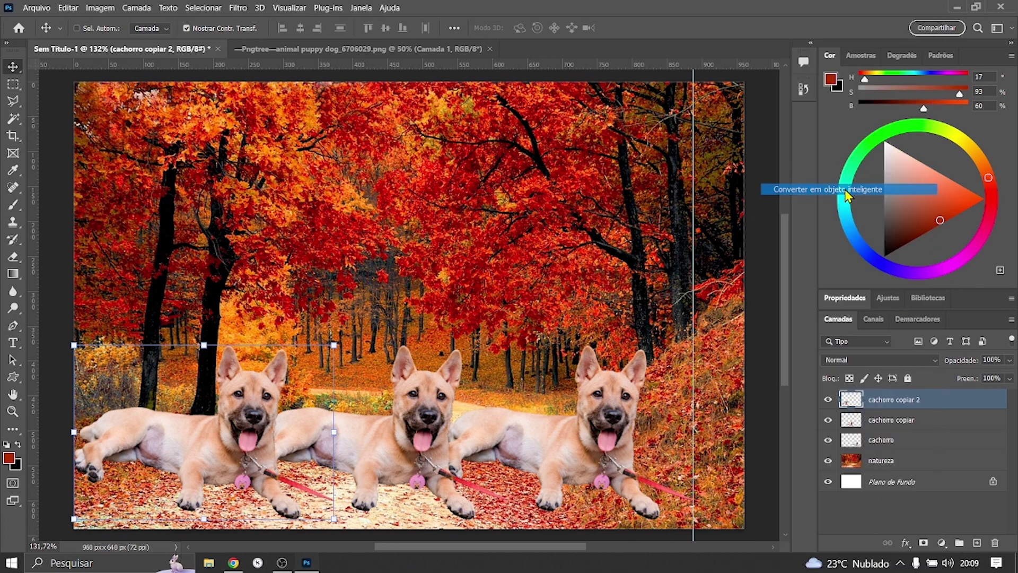
click(930, 428)
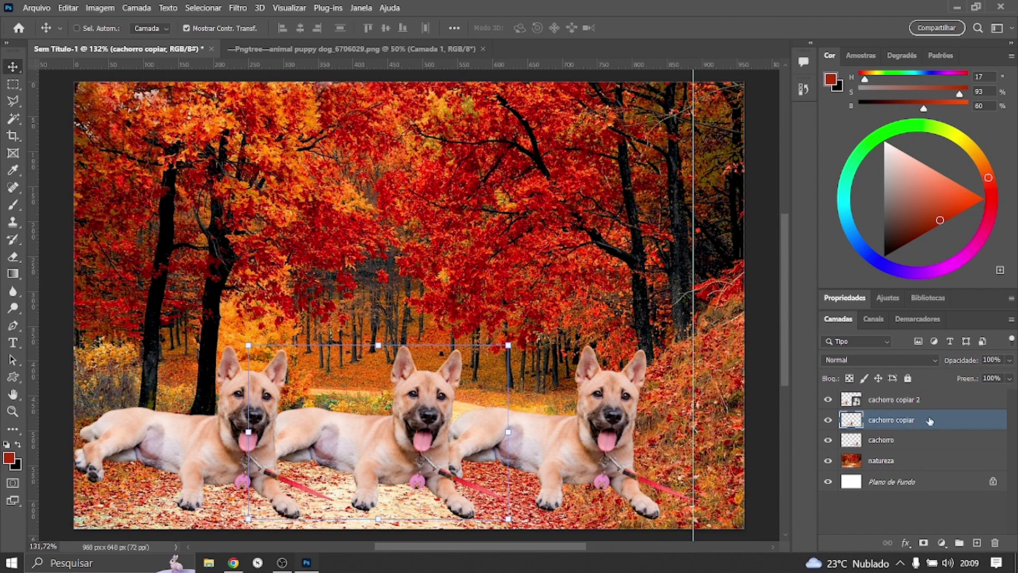
right_click(930, 425)
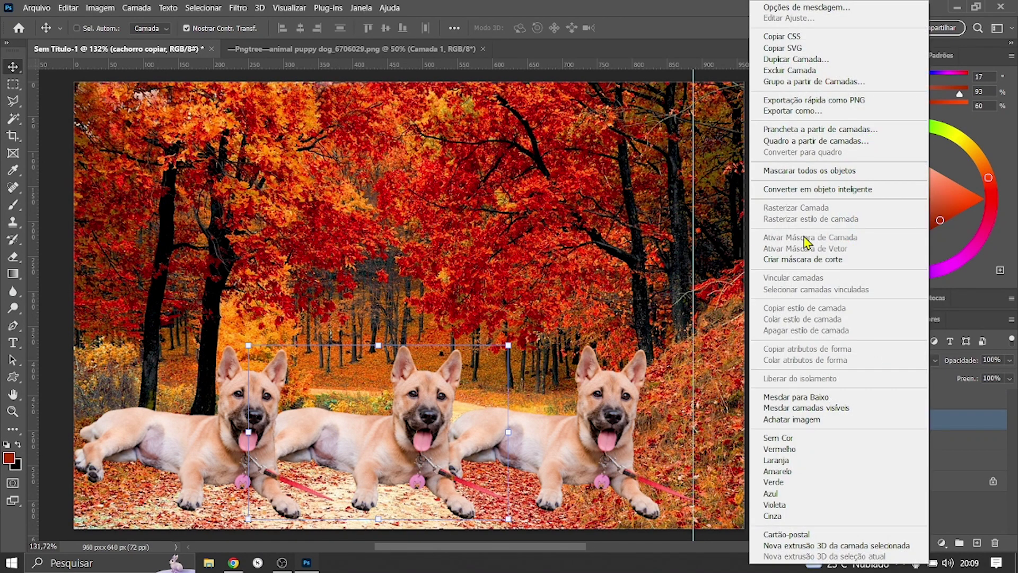
click(801, 190)
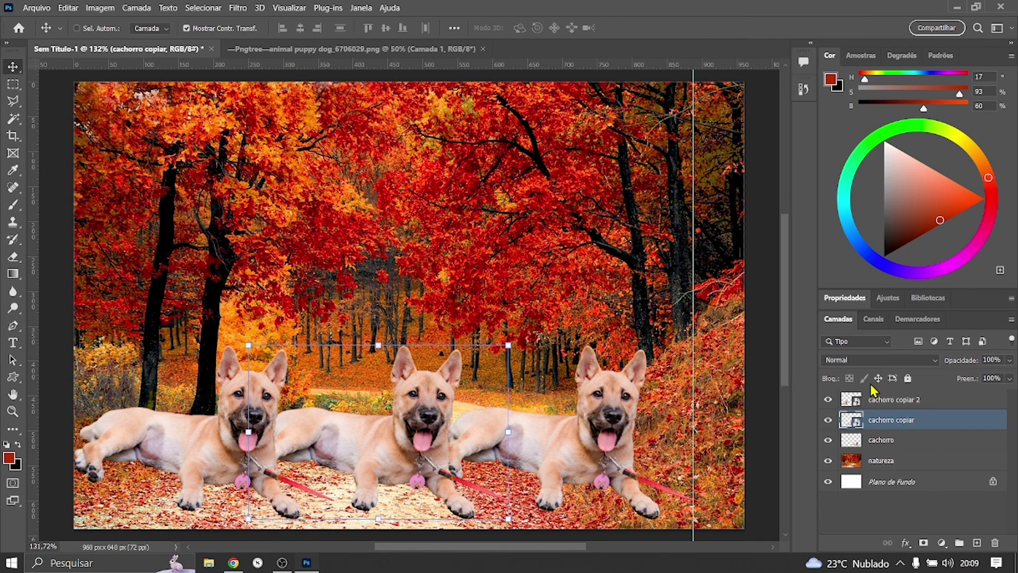
click(907, 447)
right_click(907, 447)
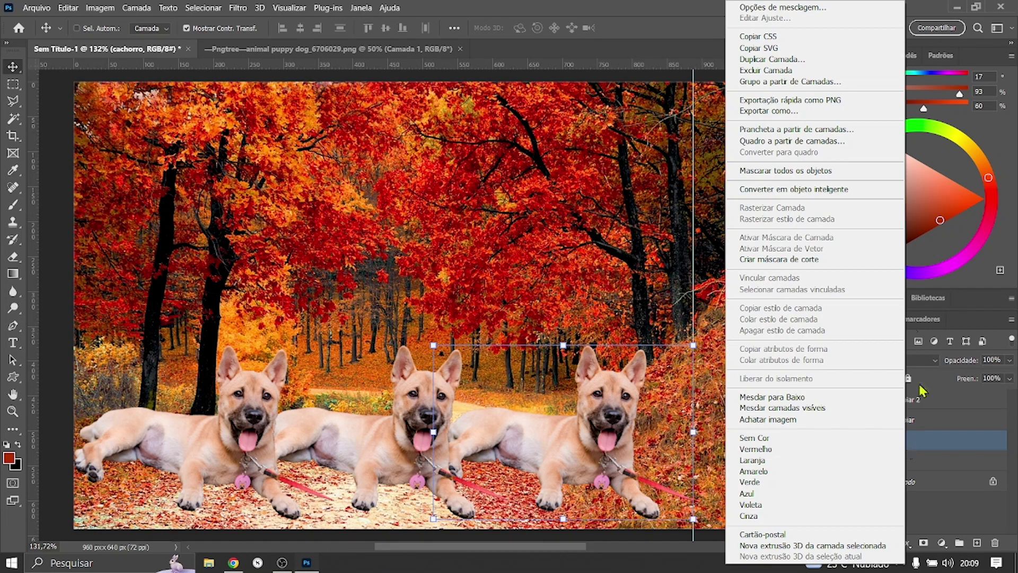
click(855, 188)
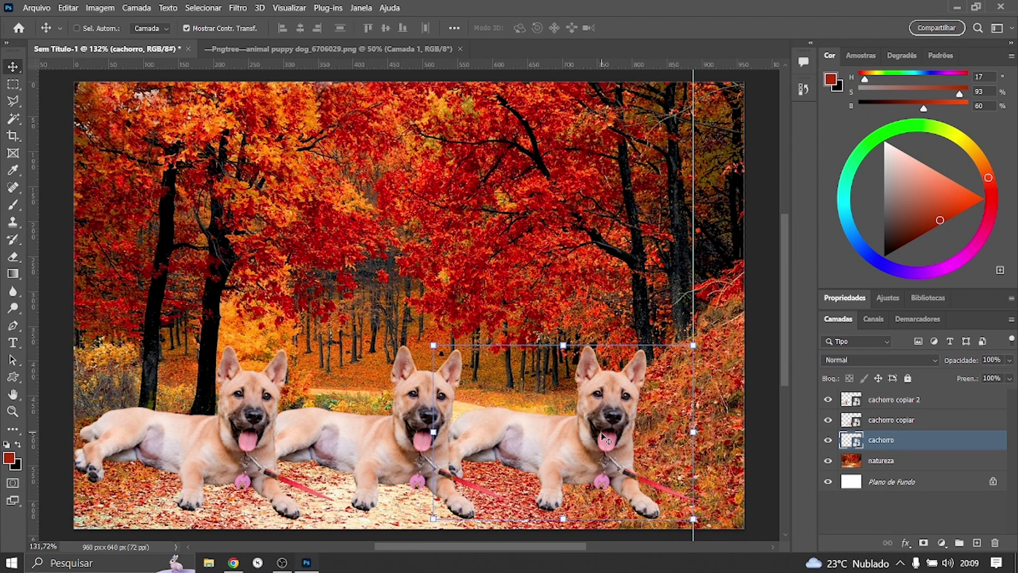
drag(597, 429, 605, 429)
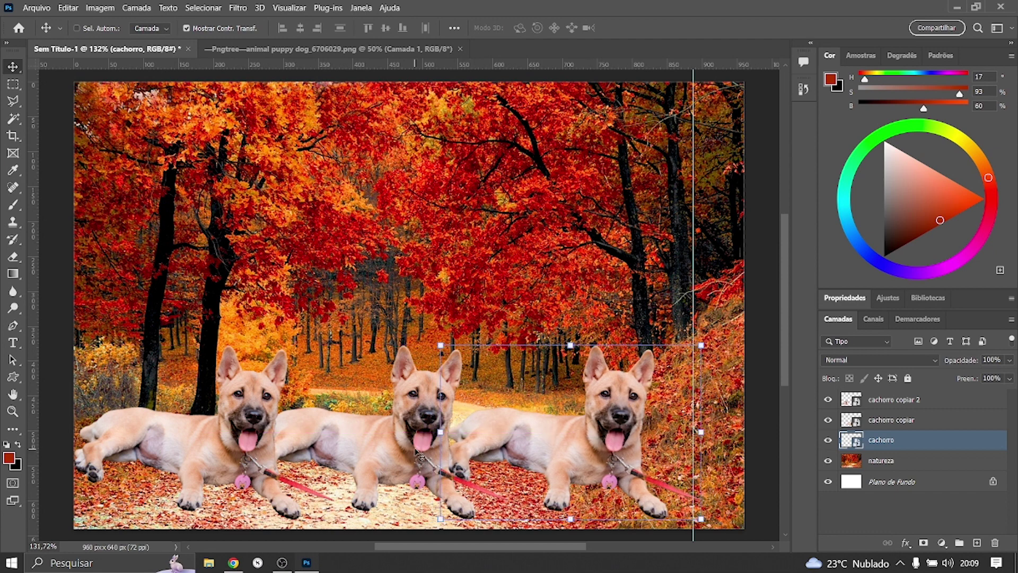
Apply a Gaussian Blur with a 1.6 pixel radius to the middle dog's layer, cachorro copiar.
ctrl+click(413, 460)
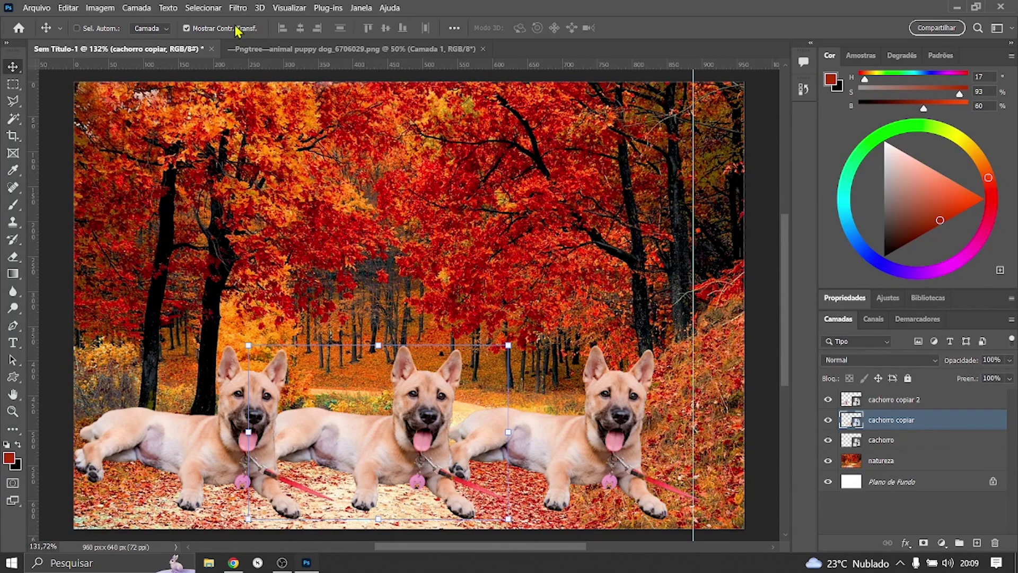
click(237, 7)
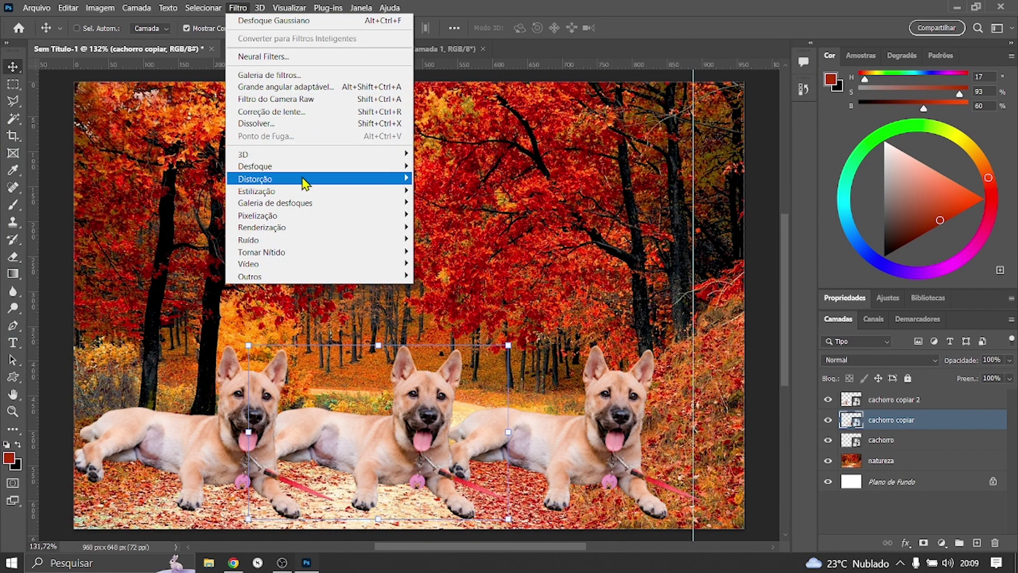
mouse_move(297, 169)
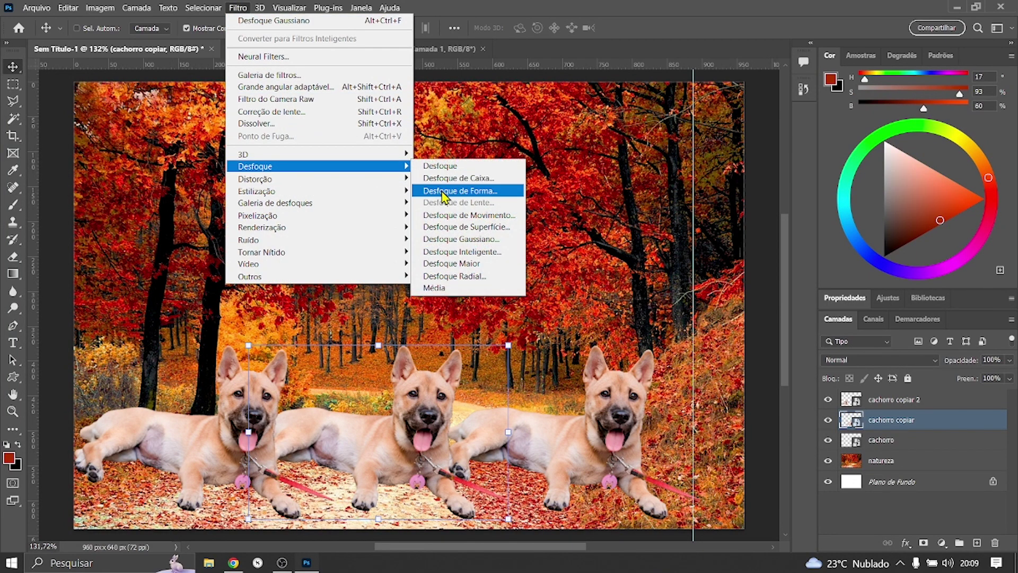
click(485, 240)
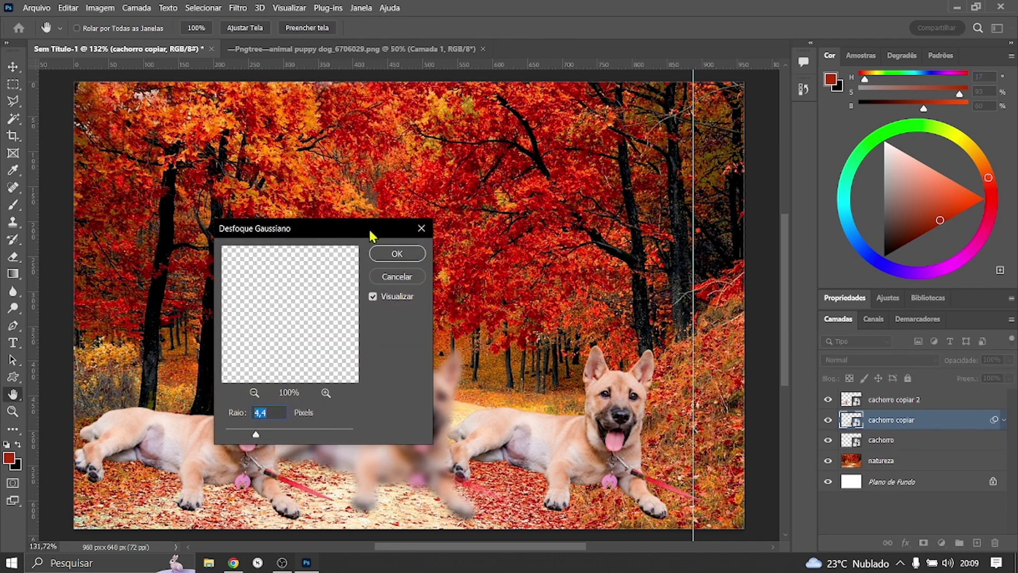
drag(355, 229, 705, 289)
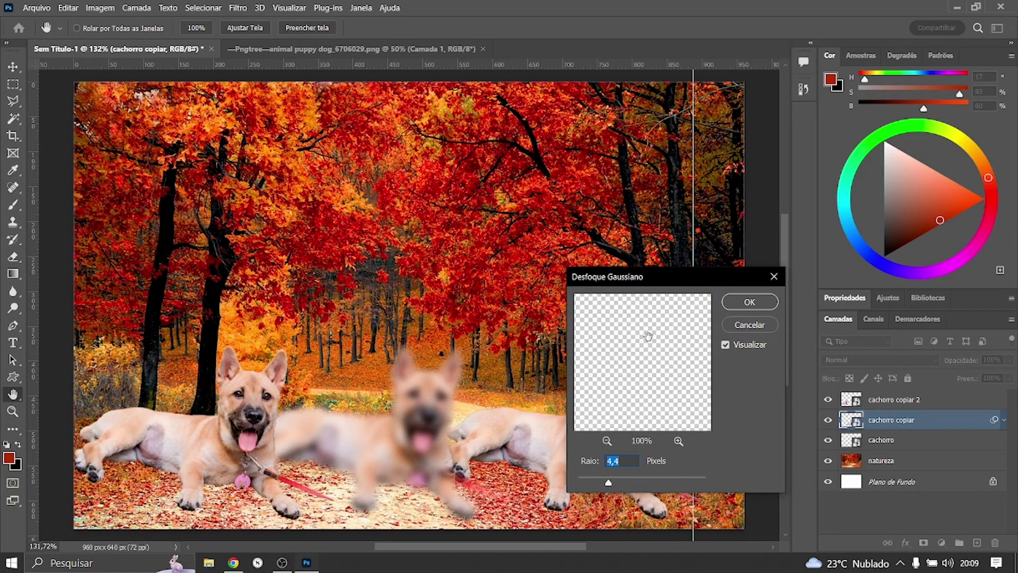
drag(609, 482, 591, 488)
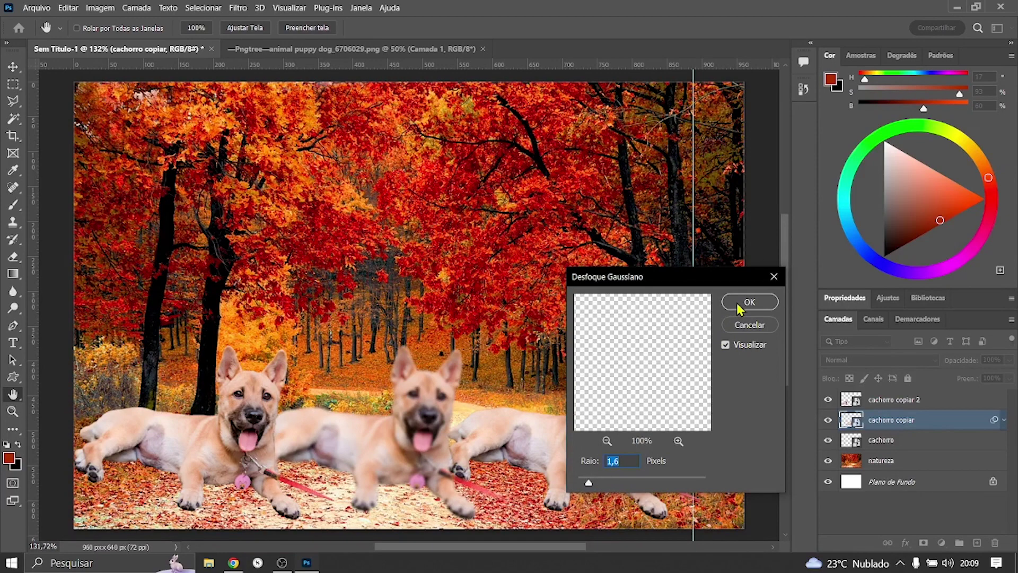
click(738, 303)
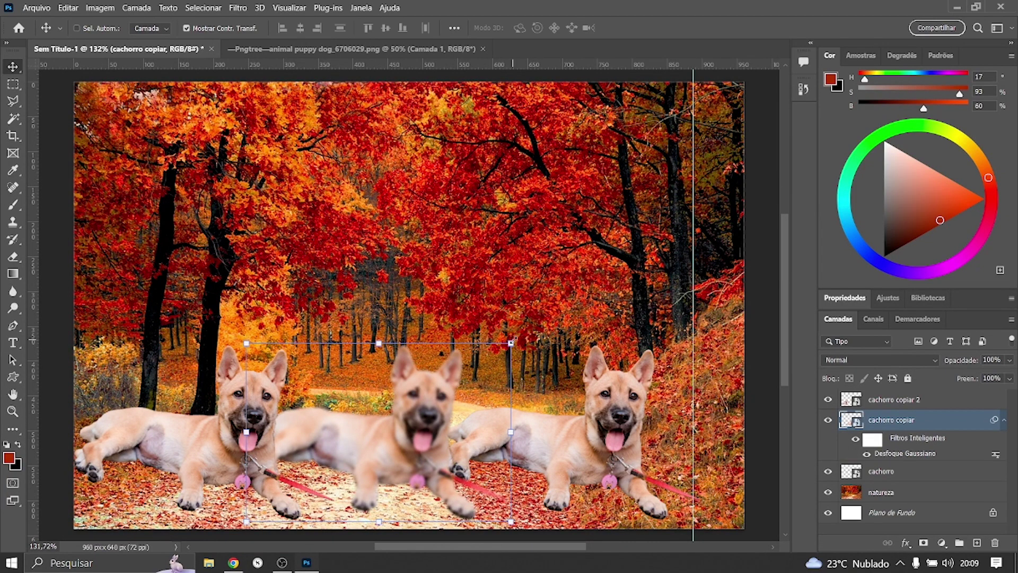
Scale the middle dog up to about 161% and reposition it in the foreground between the other two dogs.
click(510, 343)
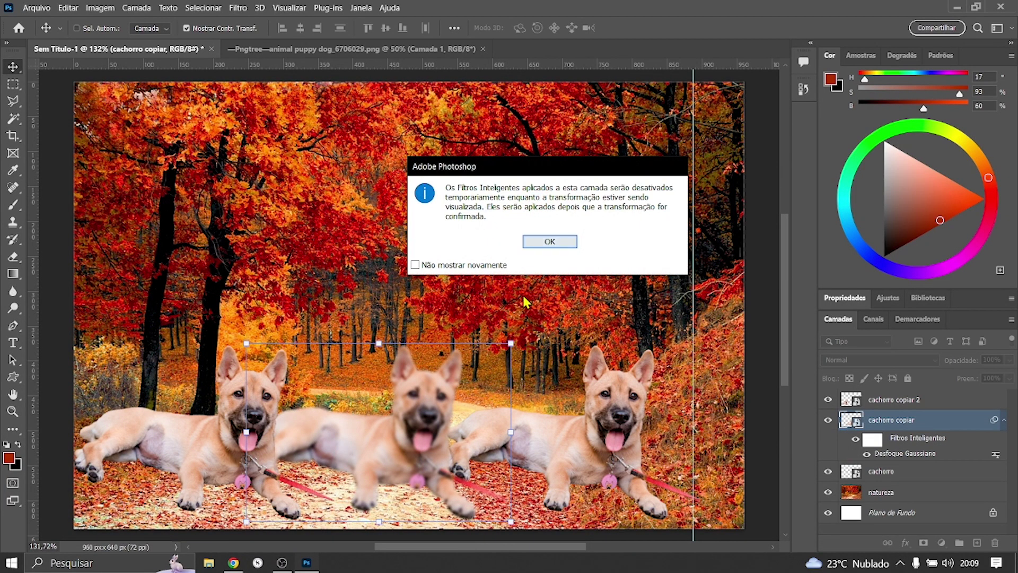
click(551, 245)
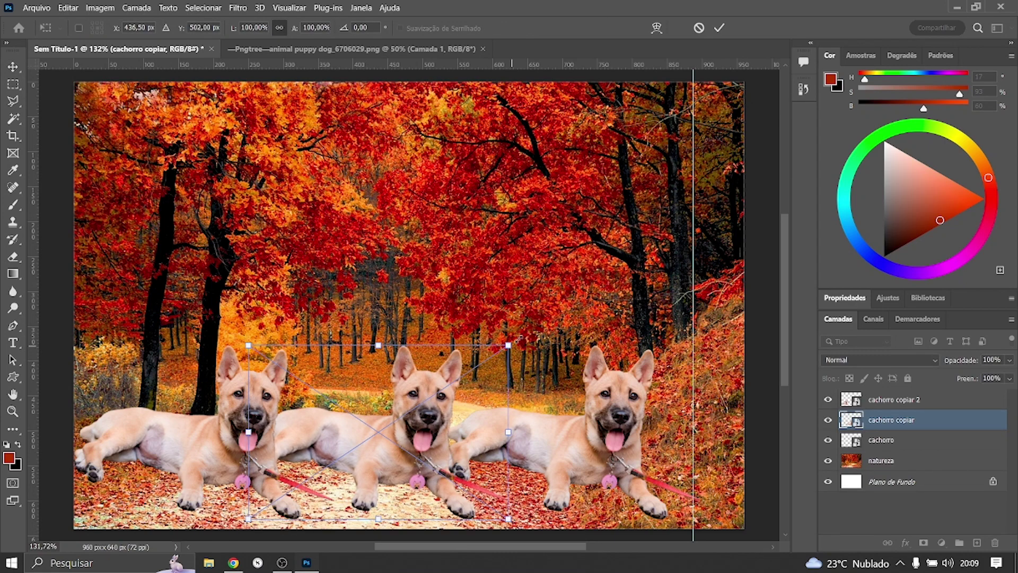
drag(508, 346, 668, 239)
drag(540, 334, 482, 361)
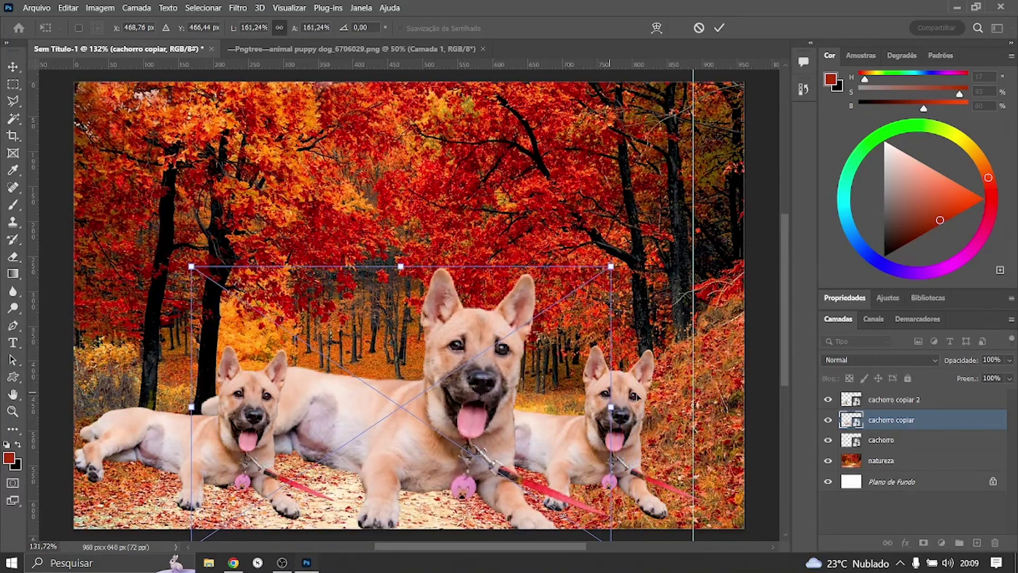
click(13, 67)
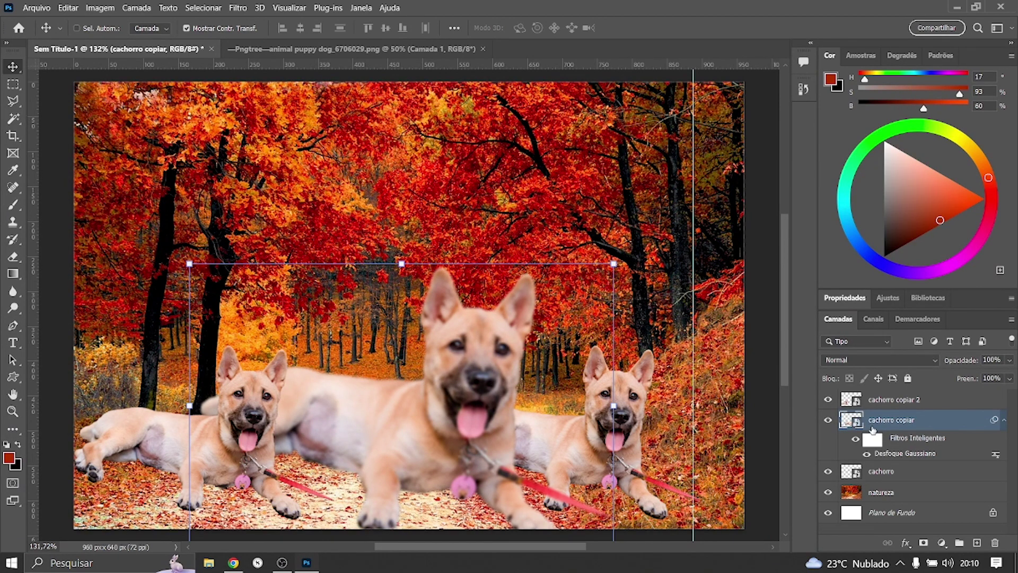
Edit the Gaussian Blur smart filter on cachorro copiar and lower its radius slightly.
double_click(960, 455)
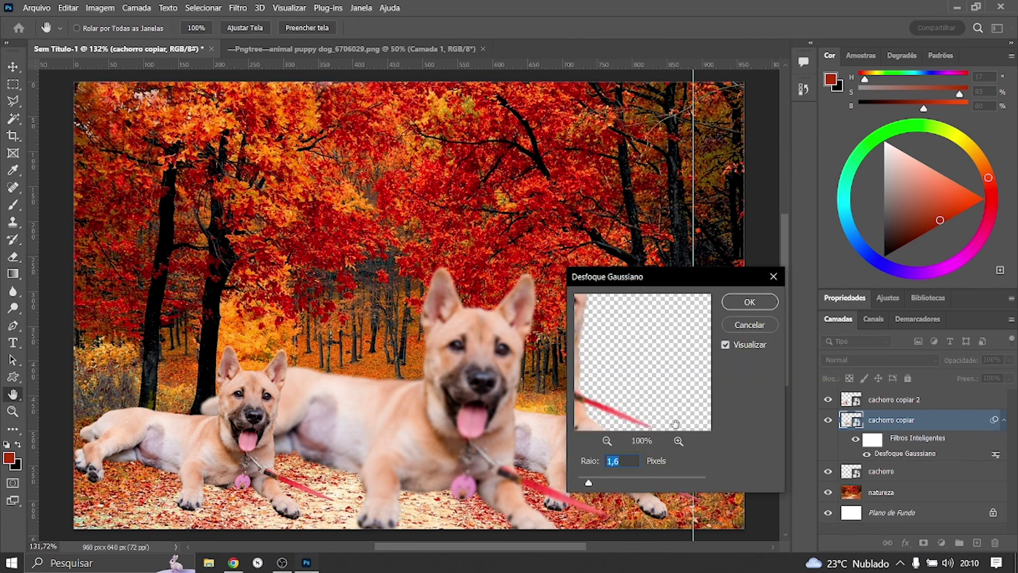
drag(586, 488, 583, 486)
click(741, 302)
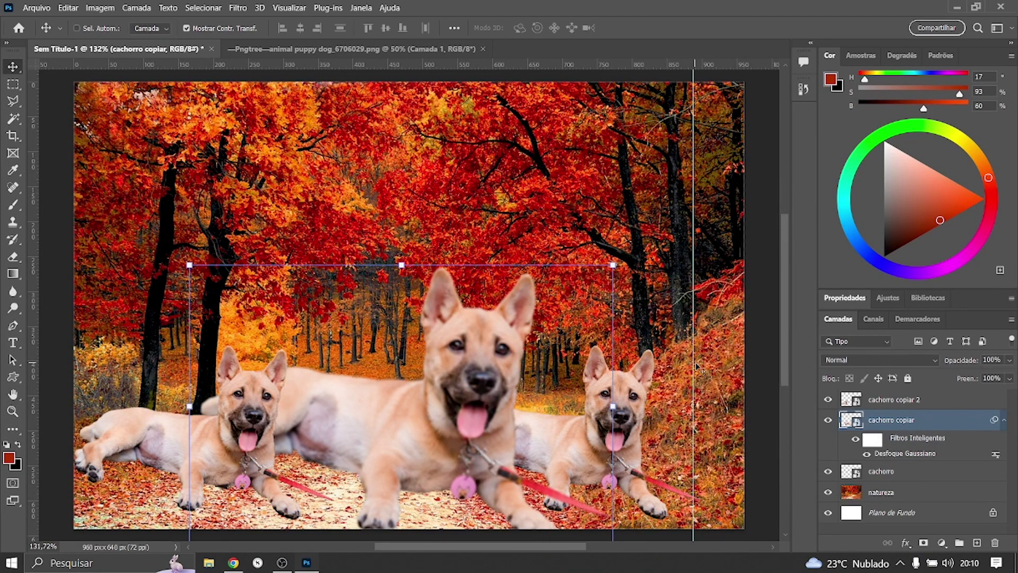
Move the left dog, cachorro copiar 2, toward the middle dog and scale it up to about 115%.
ctrl+click(147, 443)
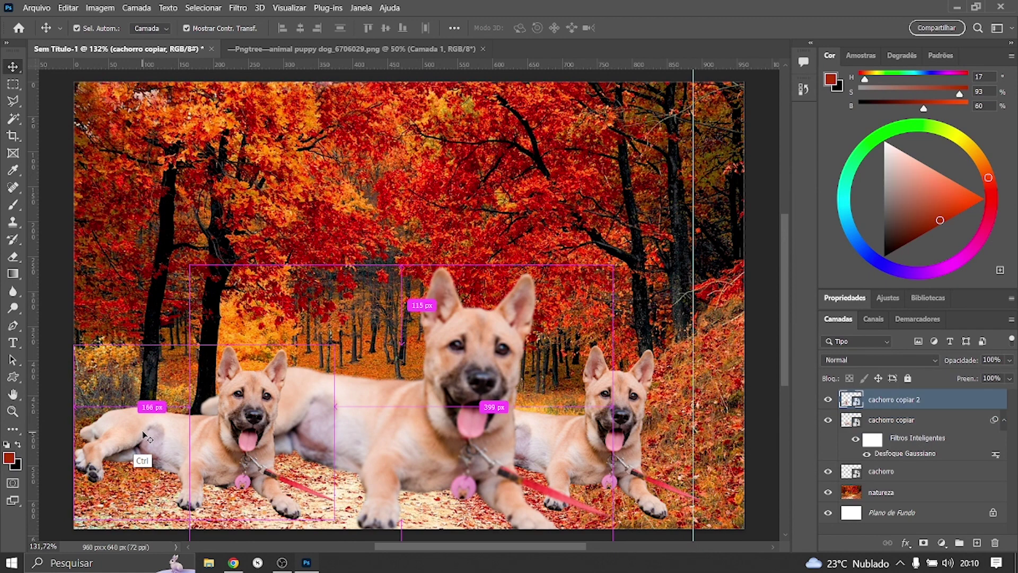
drag(237, 419, 272, 419)
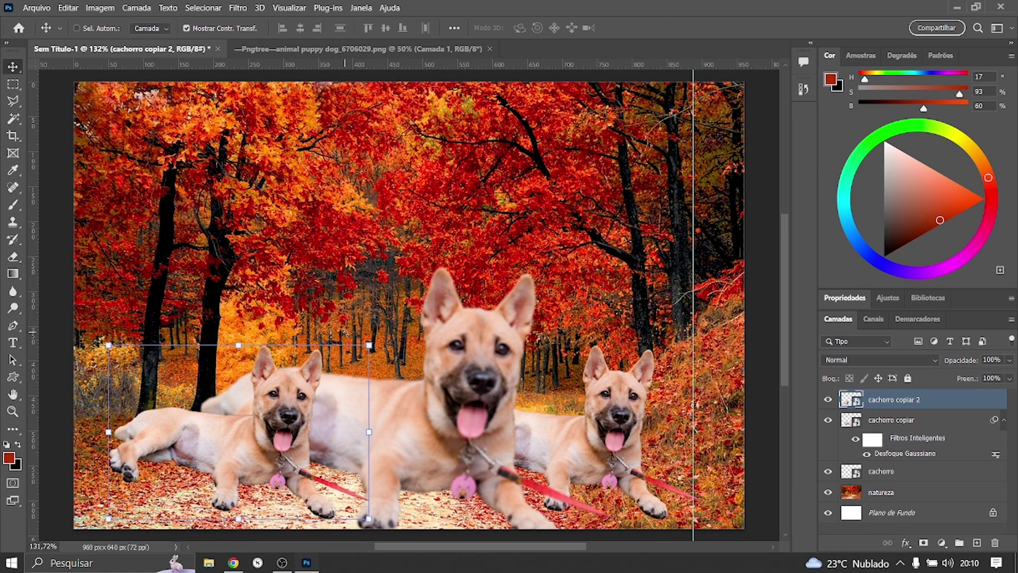
drag(369, 345, 409, 319)
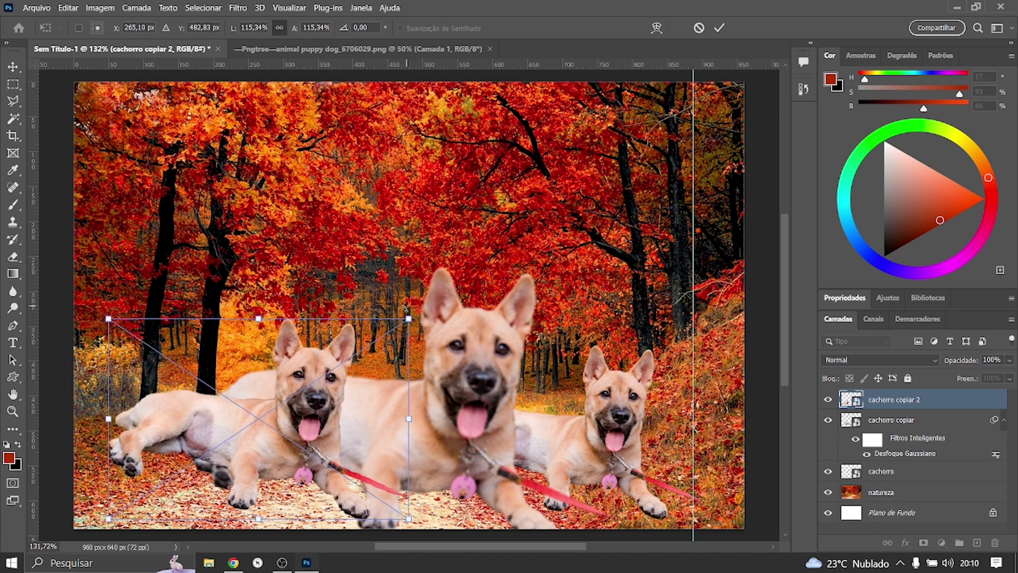
mouse_move(346, 389)
mouse_down()
mouse_move(342, 398)
mouse_move(344, 389)
mouse_up()
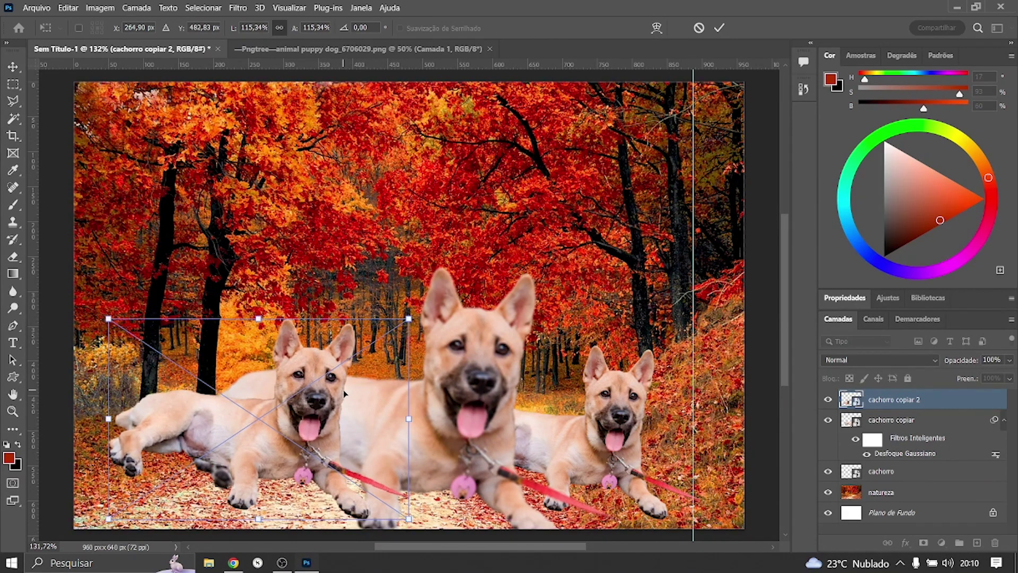
click(238, 7)
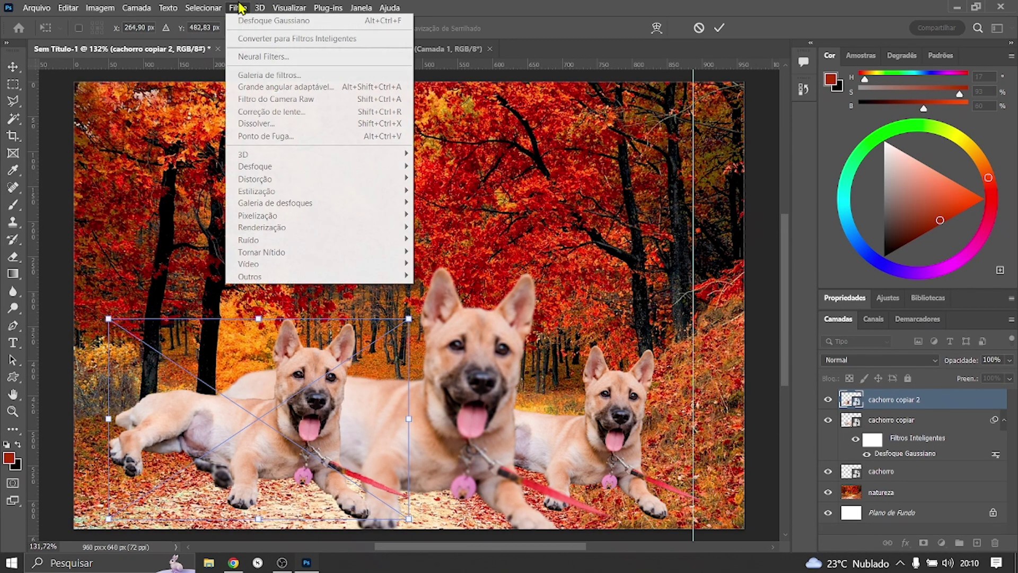
click(12, 69)
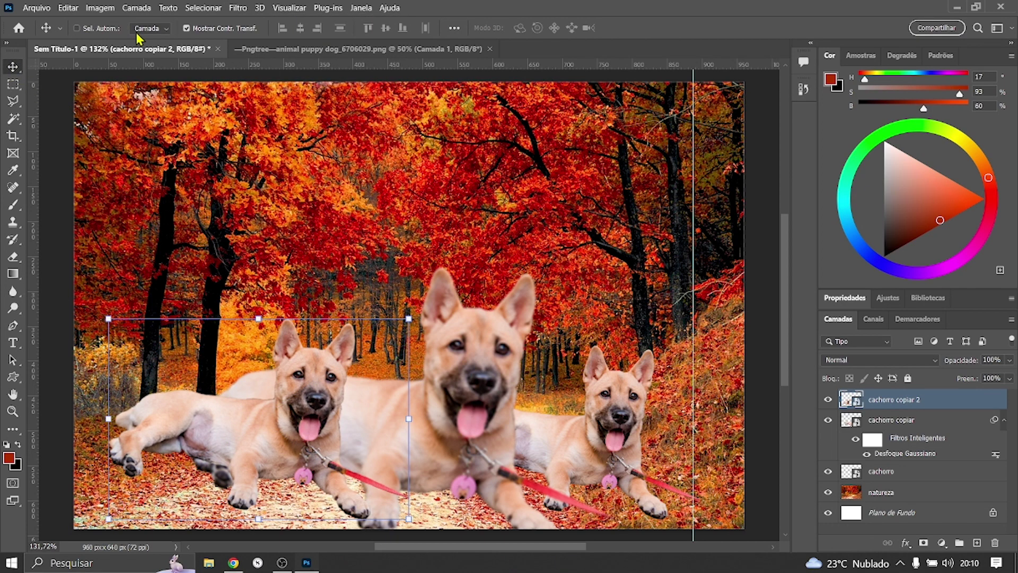
Apply a Gaussian Blur to cachorro copiar 2 with a smaller radius than the middle dog's blur.
click(239, 7)
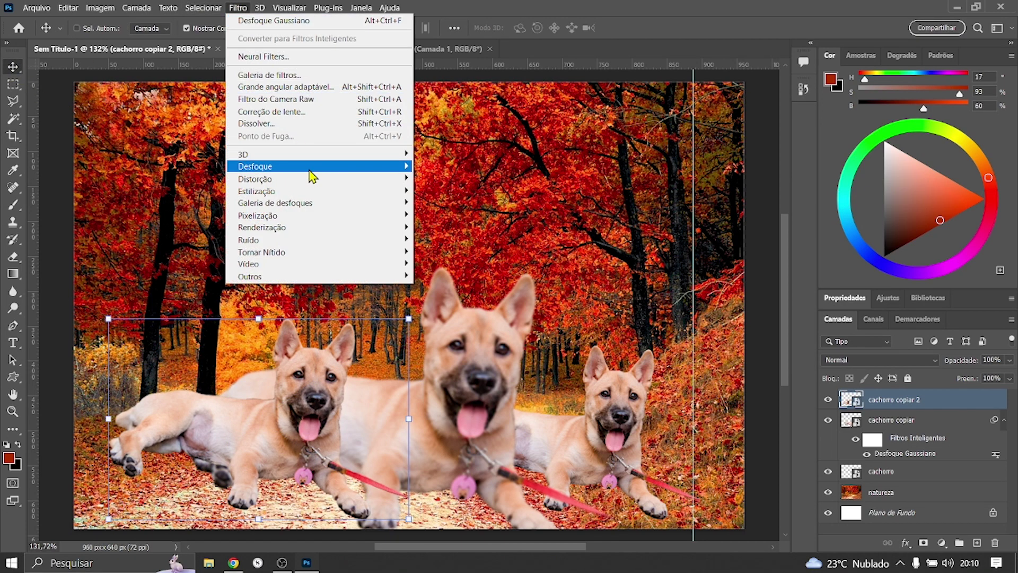
mouse_move(310, 170)
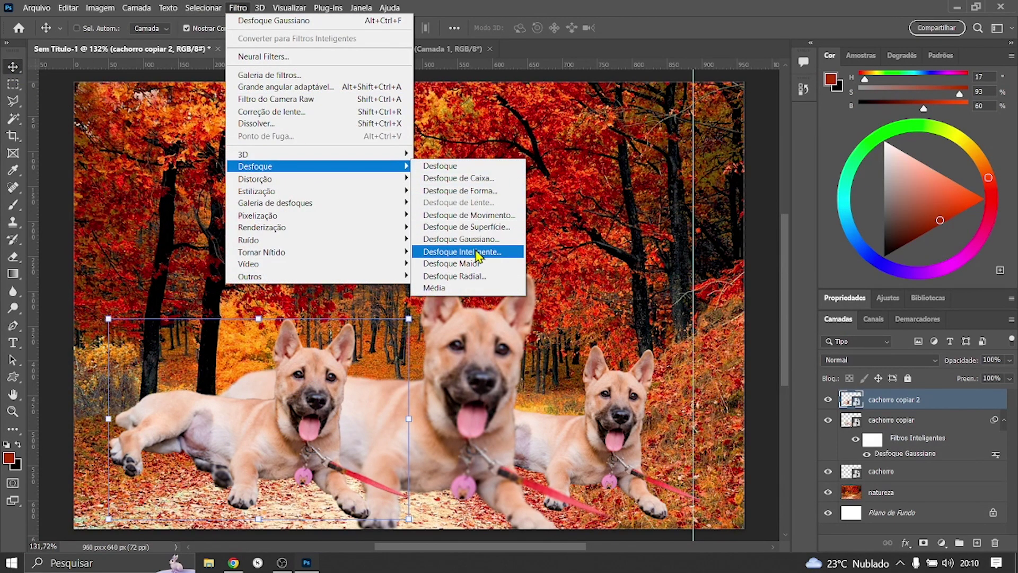
click(461, 239)
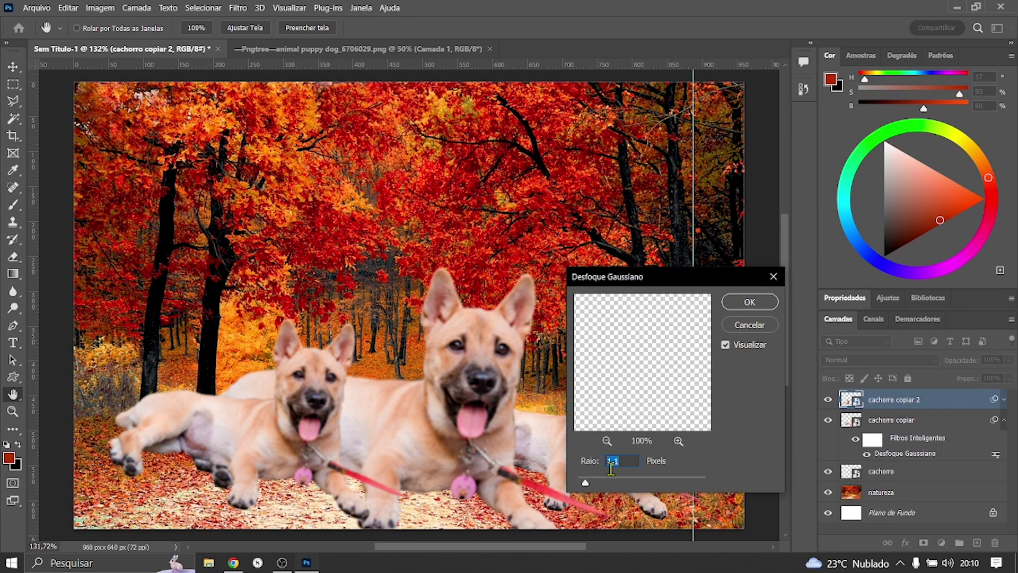
drag(586, 483, 580, 482)
click(745, 317)
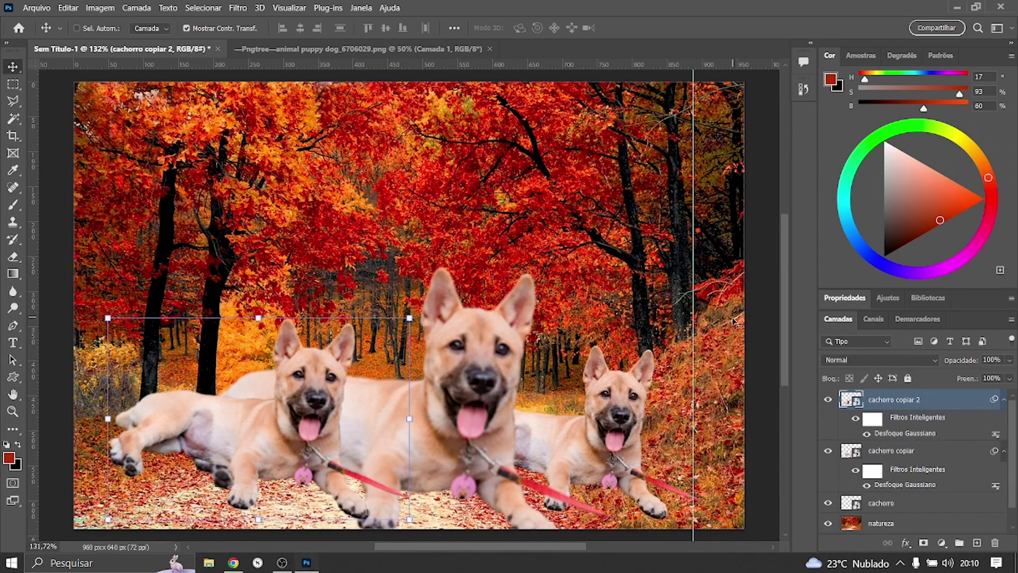
Select the rightmost dog, cachorro, and shift it slightly upward on the path.
ctrl+click(626, 433)
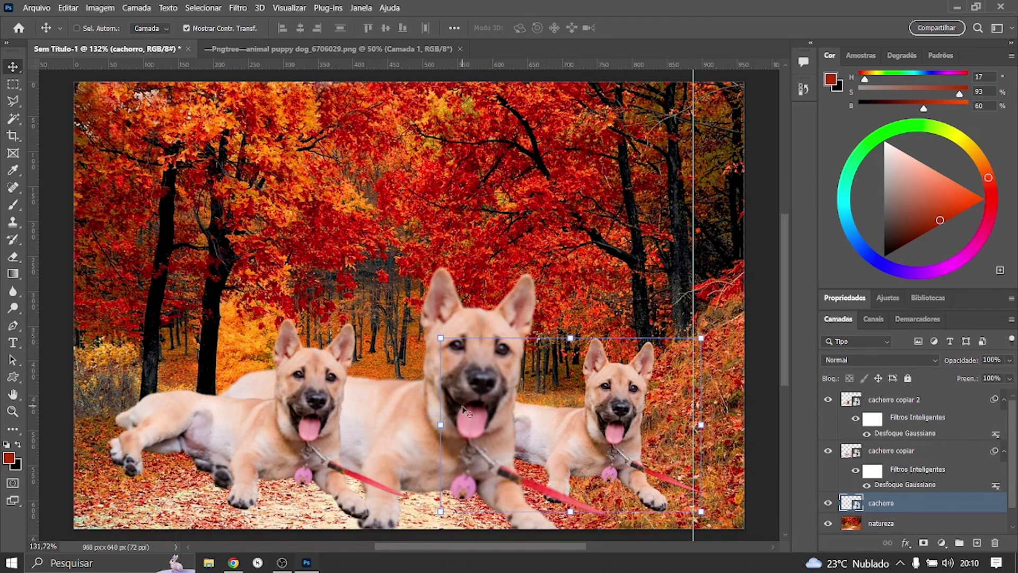
Move the rightmost dog slightly up the path and the left dog down and outward, away from the middle dog.
drag(594, 398, 612, 385)
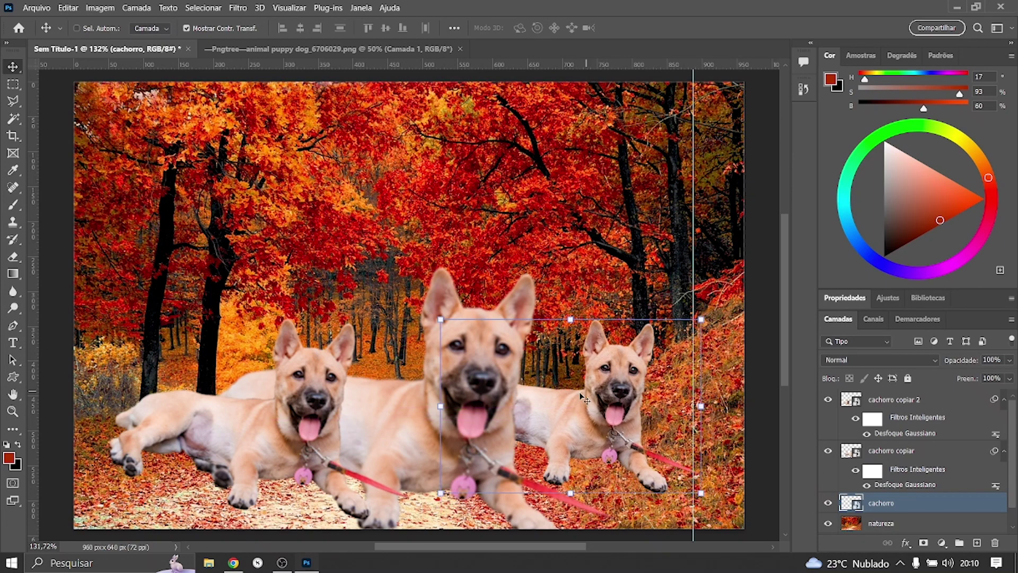
ctrl+click(261, 454)
drag(270, 436, 250, 454)
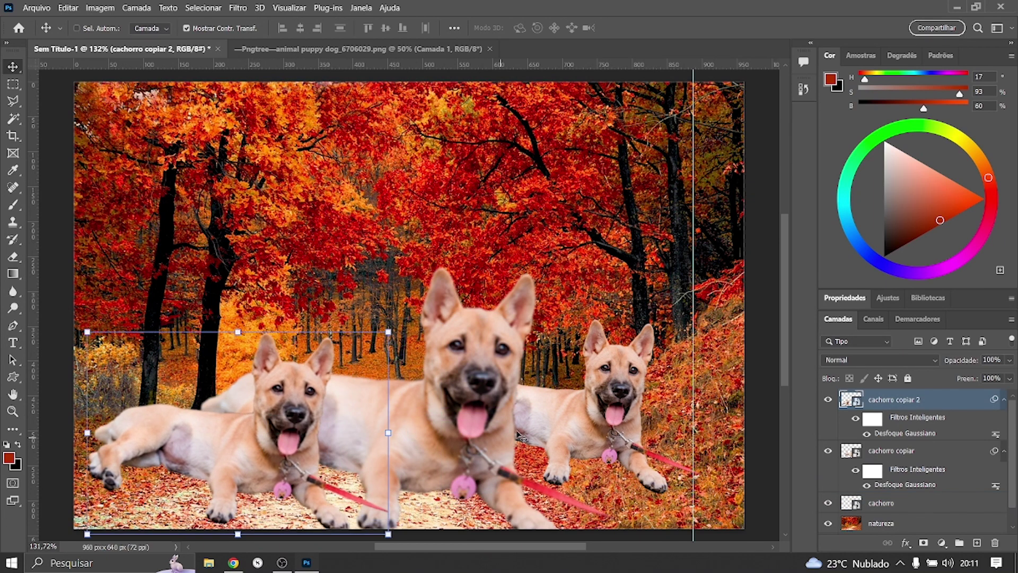
ctrl+click(483, 411)
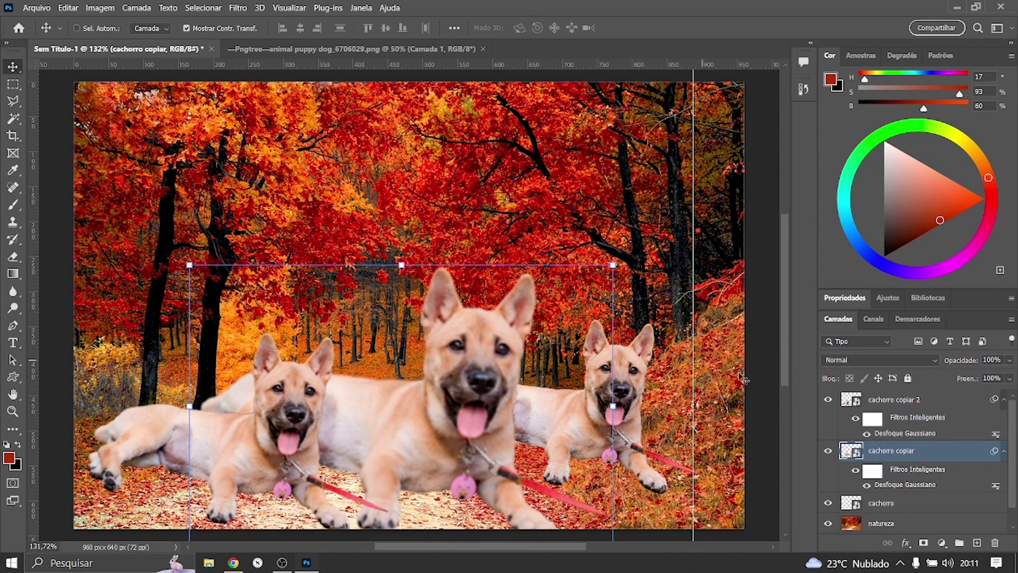
Delete the three dog layers, cachorro, cachorro copiar and cachorro copiar 2, leaving the natureza background.
click(850, 502)
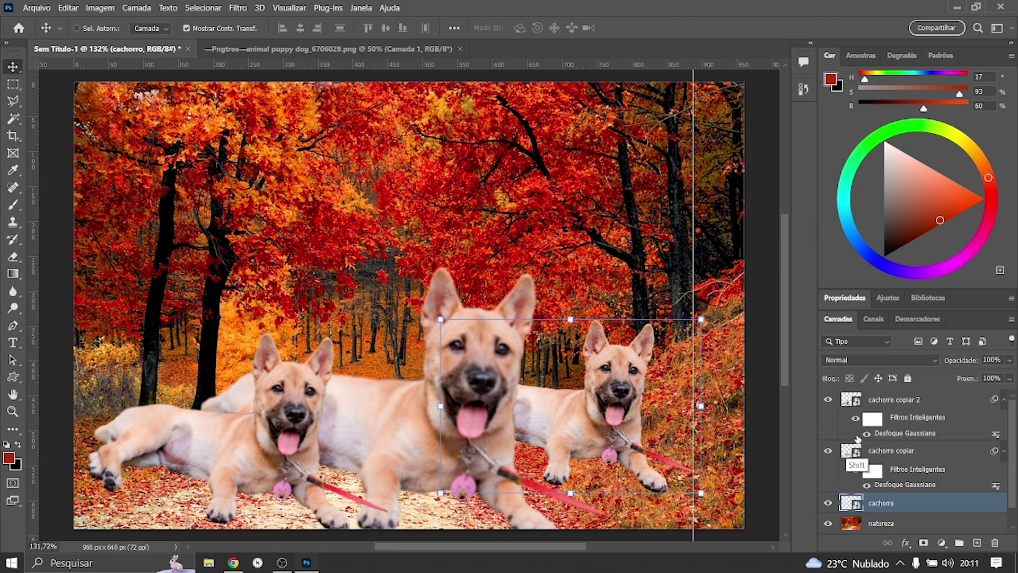
shift+click(849, 403)
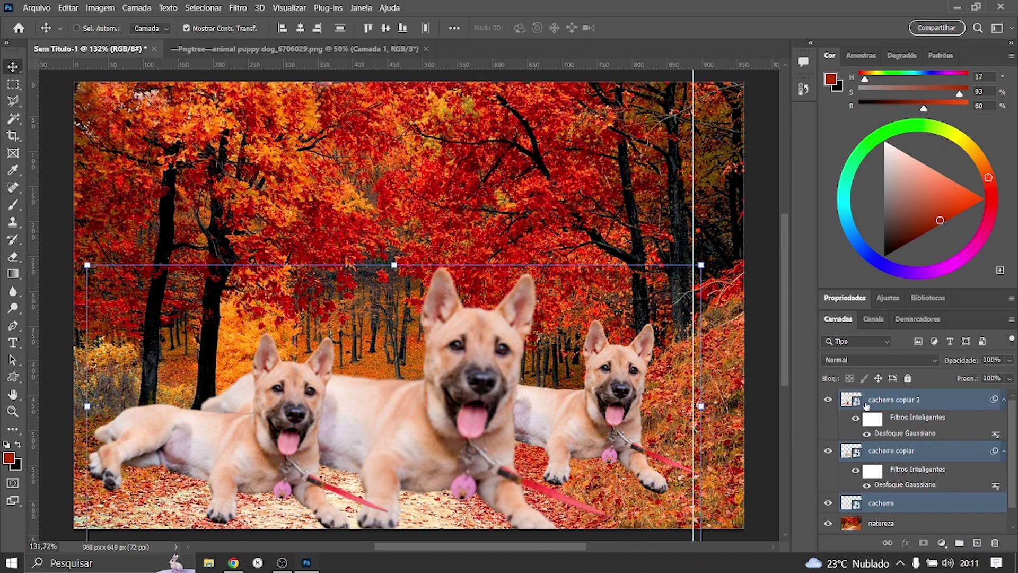
key(Delete)
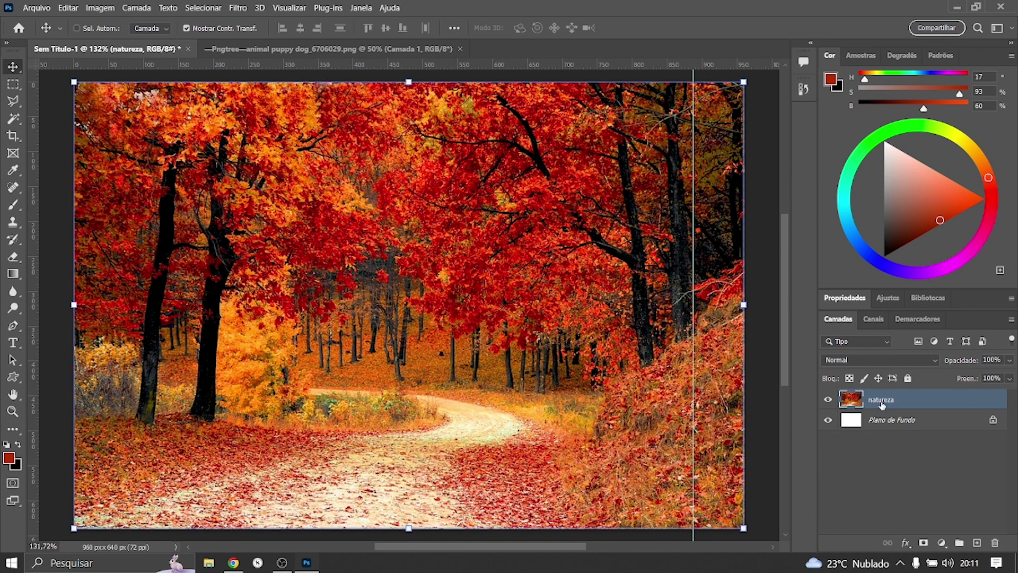
Shift the natureza layer slightly left and scale it up to about 102.69% so it covers the whole canvas.
drag(474, 410, 456, 412)
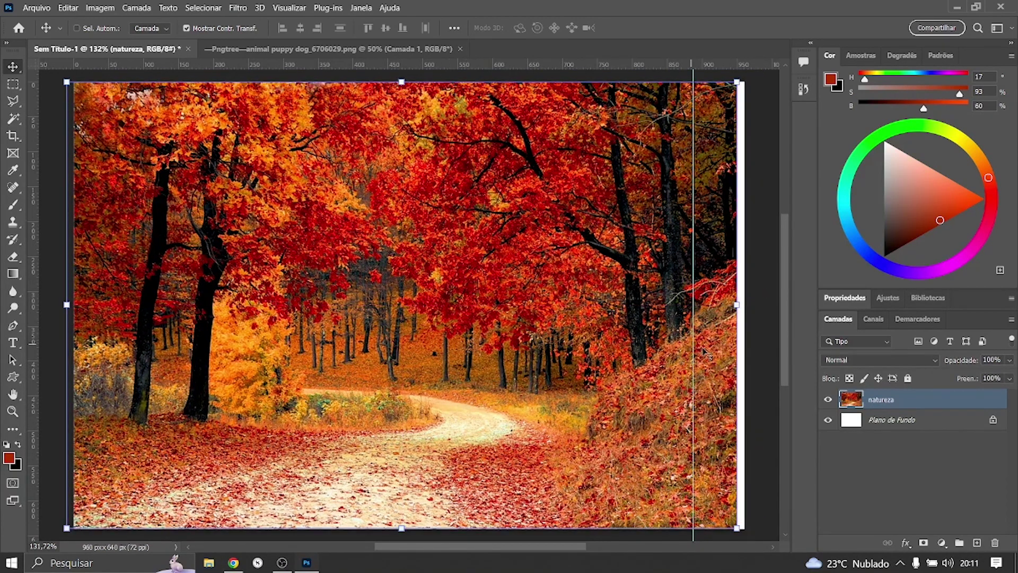
drag(737, 306, 754, 305)
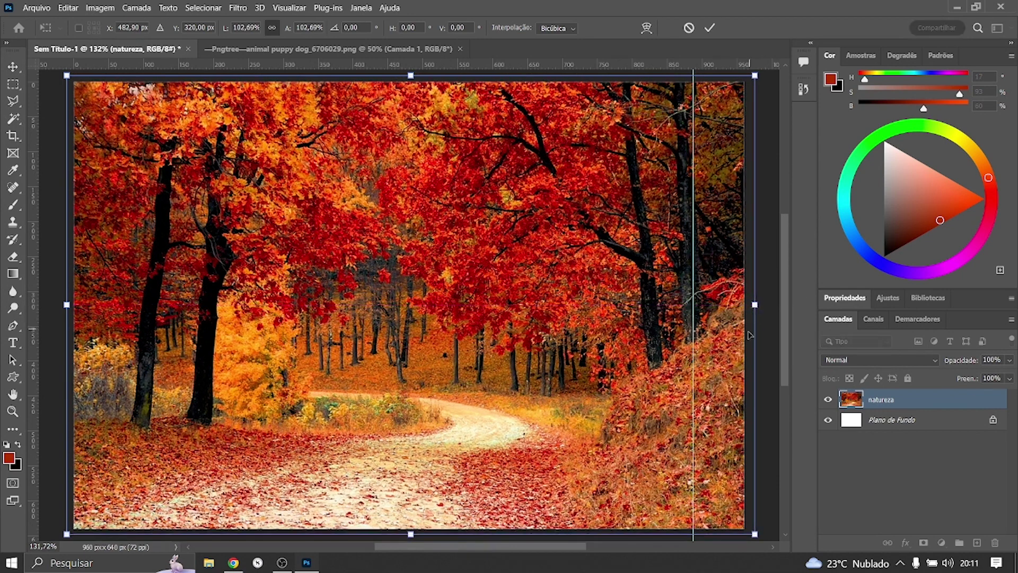
click(13, 68)
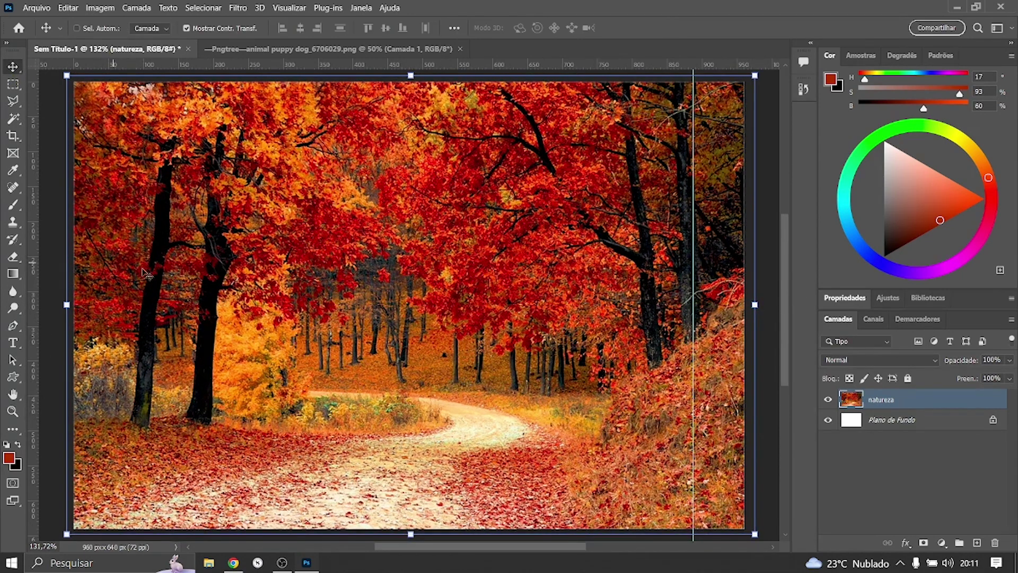
Blur the foreground of the natureza layer using the Blur tool with a 101 px brush at 2% hardness.
click(12, 293)
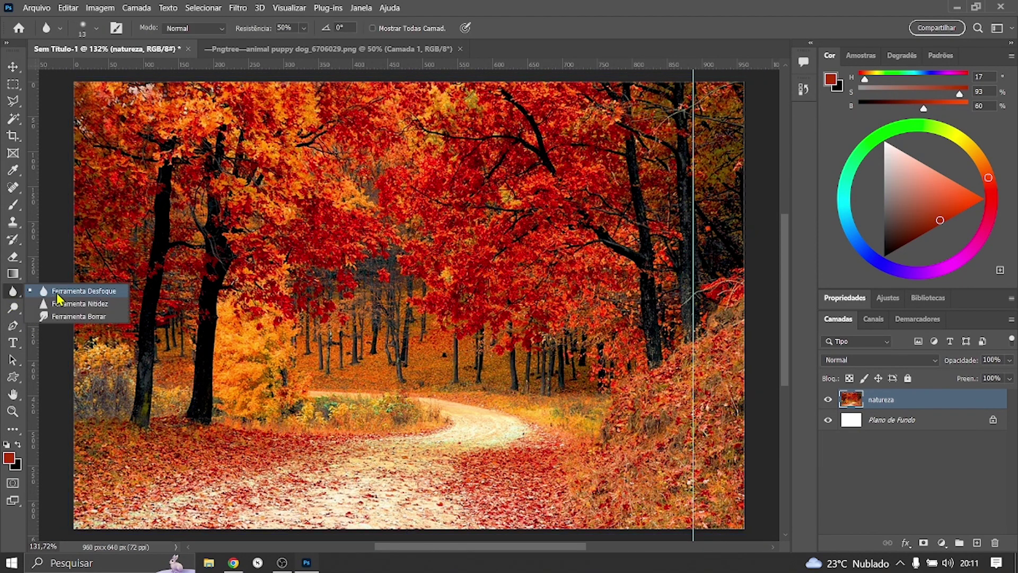
click(61, 291)
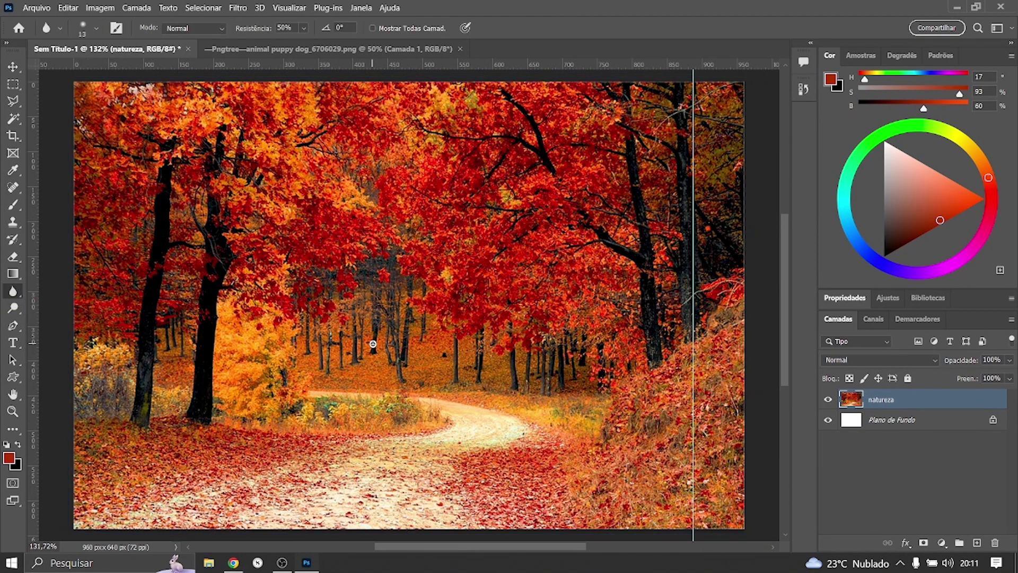
right_click(407, 334)
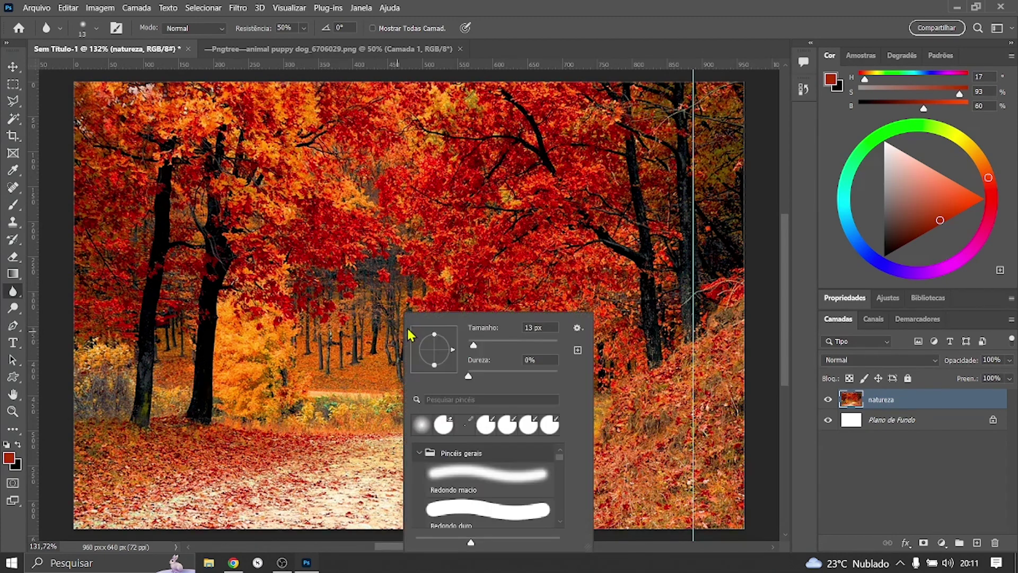
drag(474, 345, 512, 345)
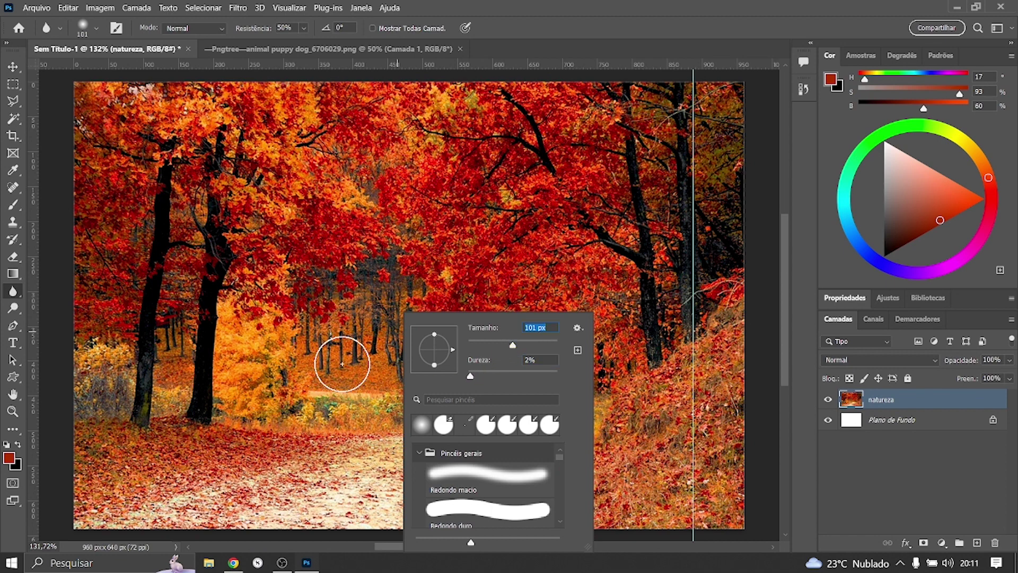
click(380, 263)
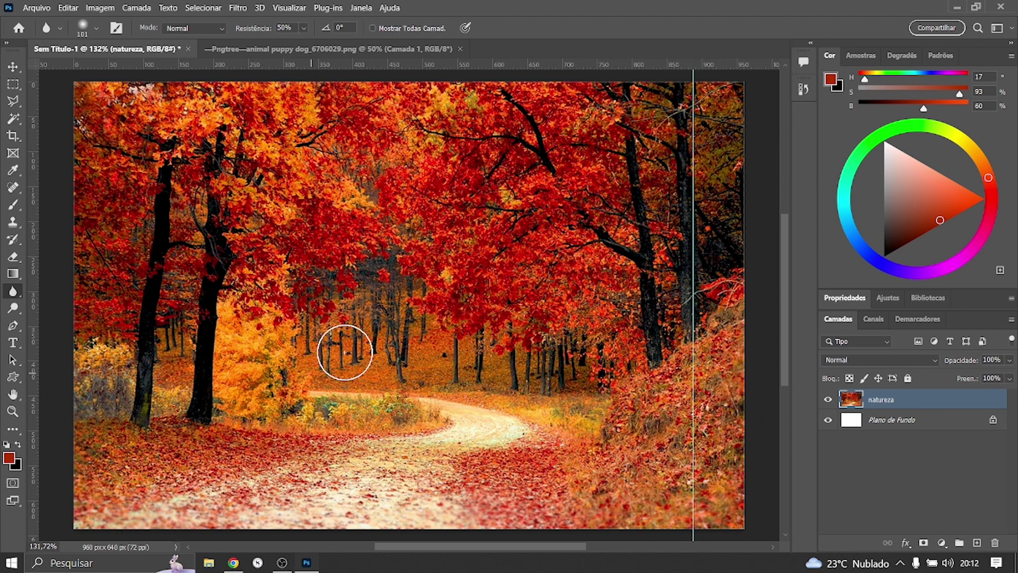
Switch to the Sharpen tool with a soft 73 px brush at 0% hardness.
right_click(14, 293)
click(64, 303)
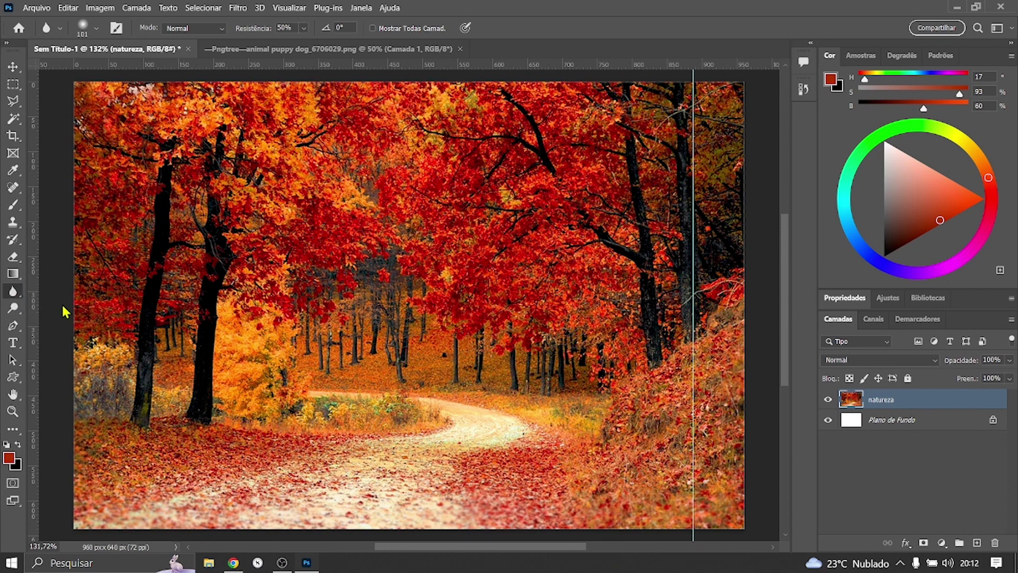
right_click(489, 312)
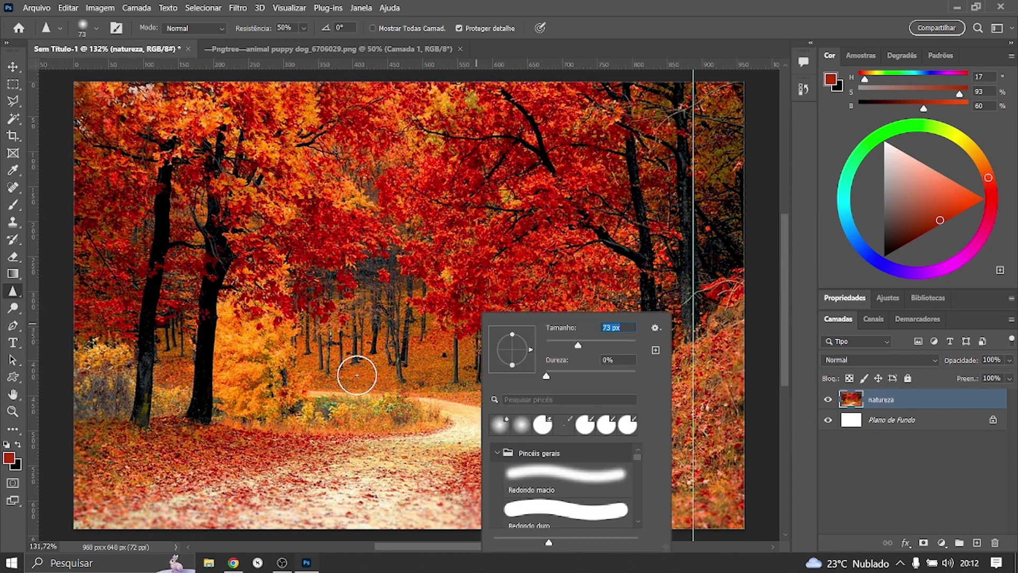
key(Return)
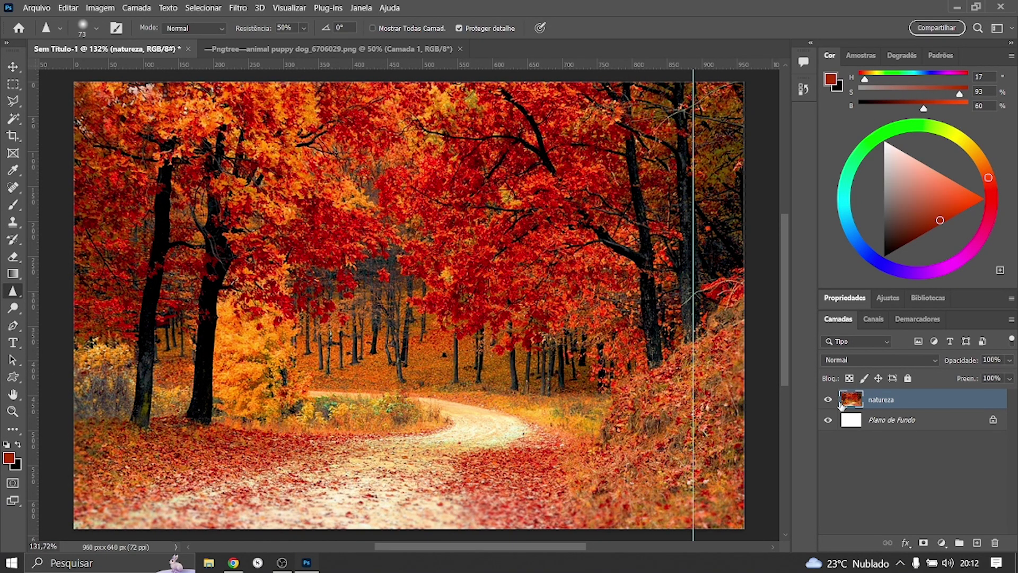
Create a new layer named luz above natureza and set its blend mode to Luz Direta.
click(976, 543)
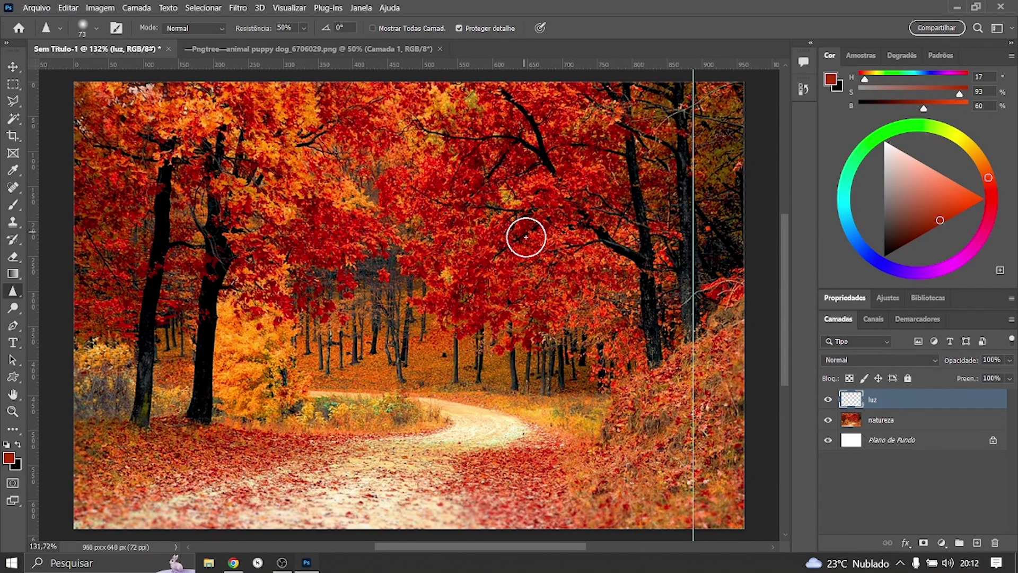
click(852, 363)
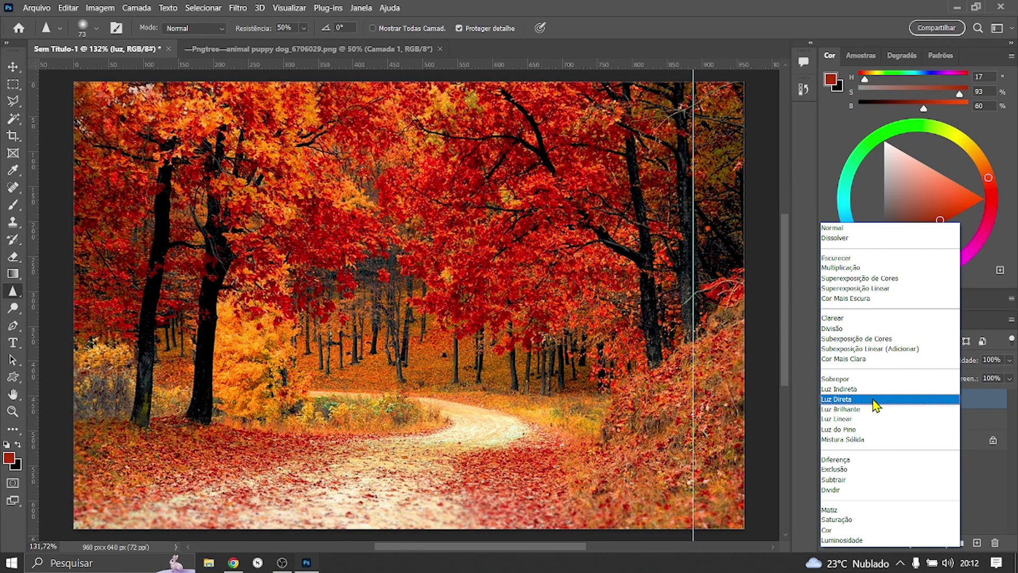
click(875, 400)
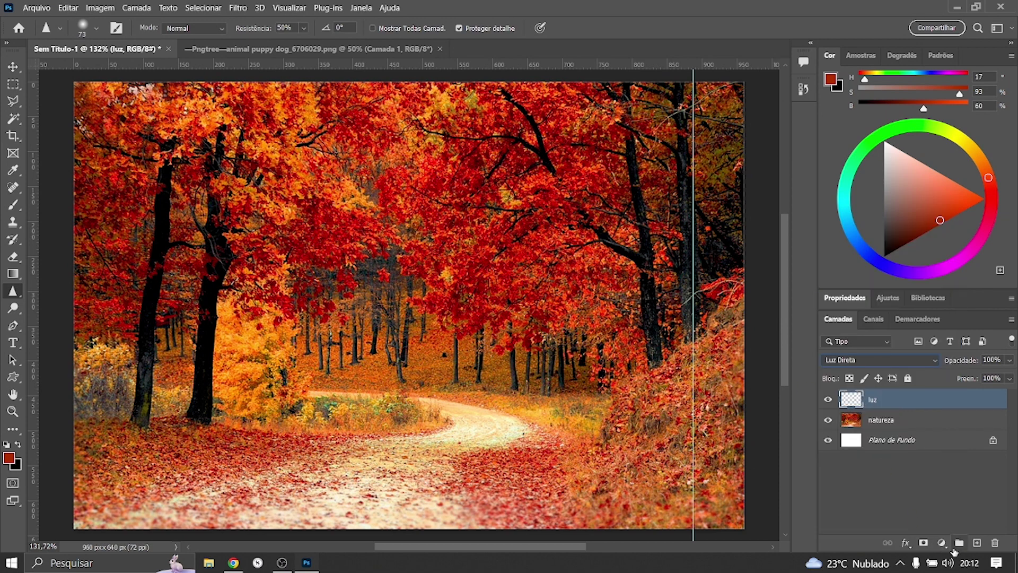
Add a layer named sombra above luz and set its blend mode to Multiplicação.
click(977, 542)
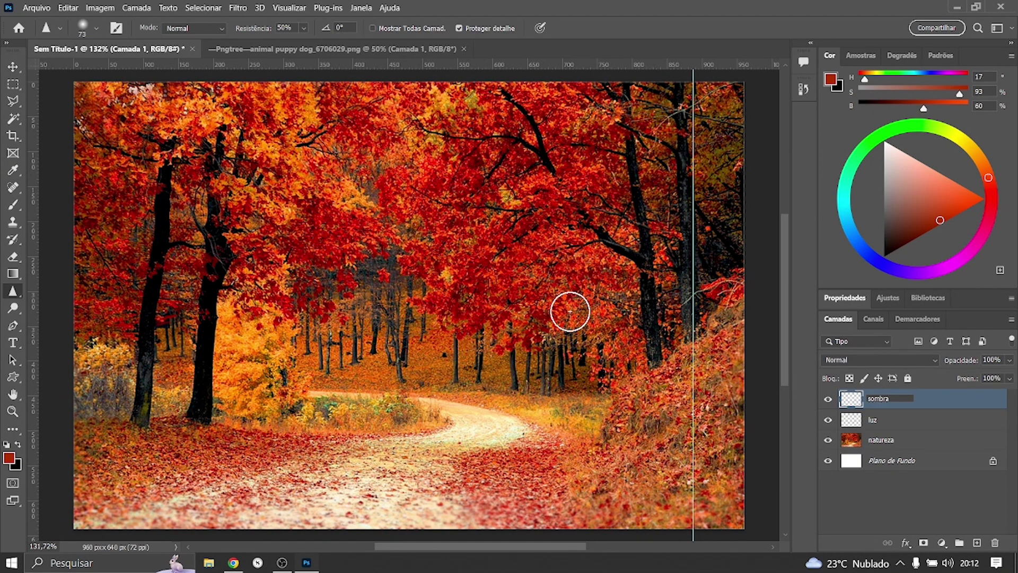
key(Return)
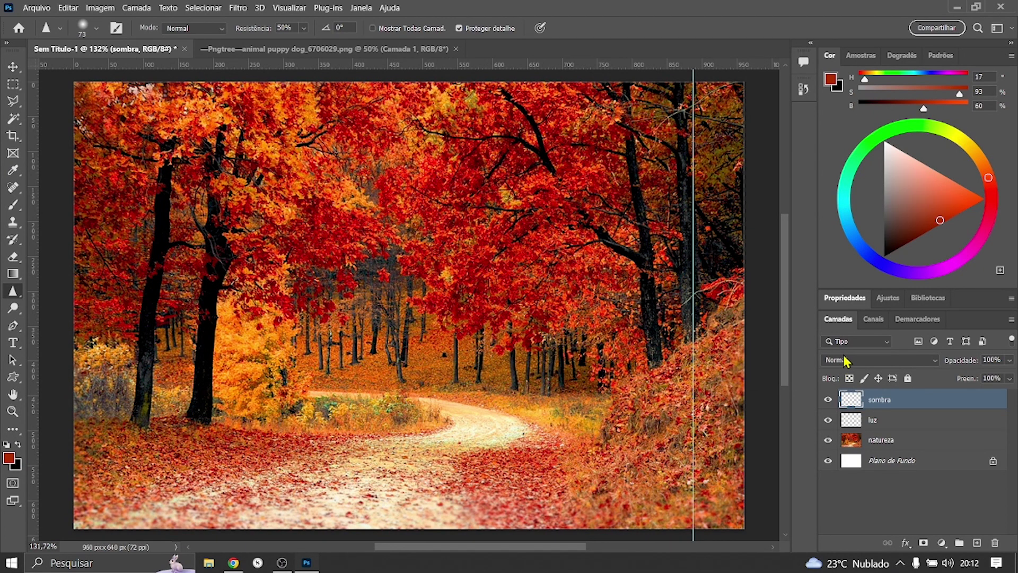
click(846, 360)
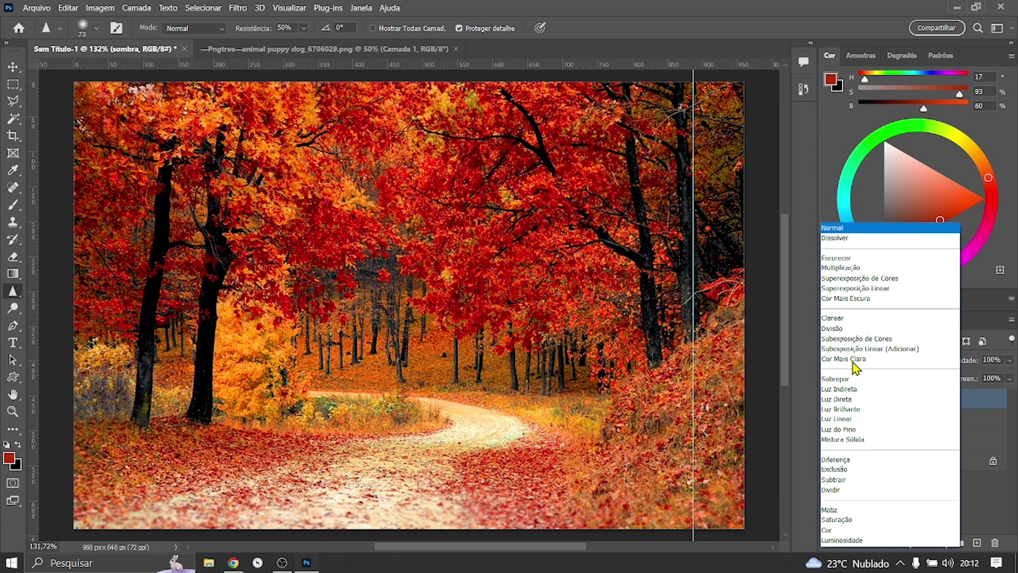
click(865, 269)
click(856, 417)
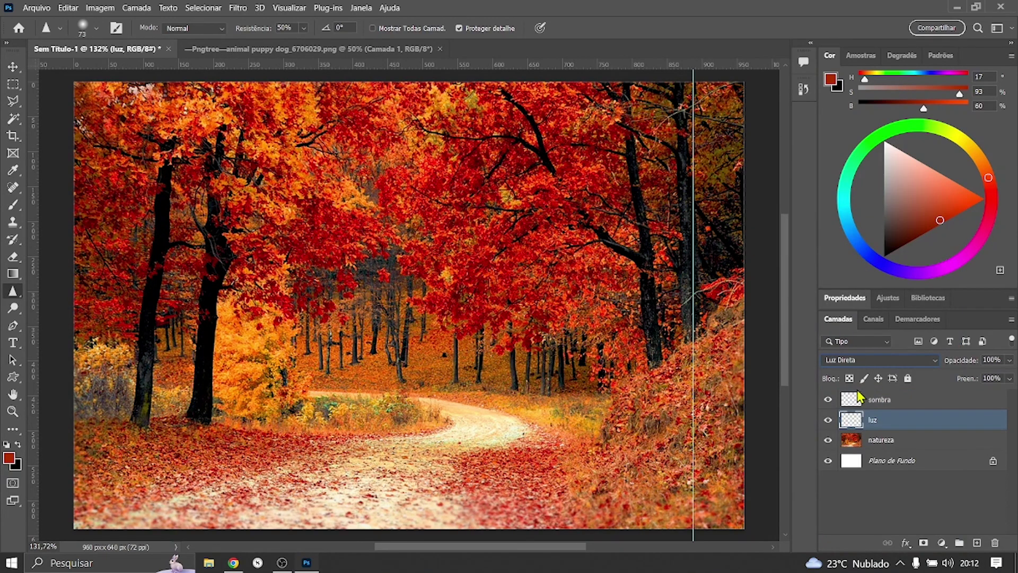
click(853, 398)
click(851, 419)
click(851, 403)
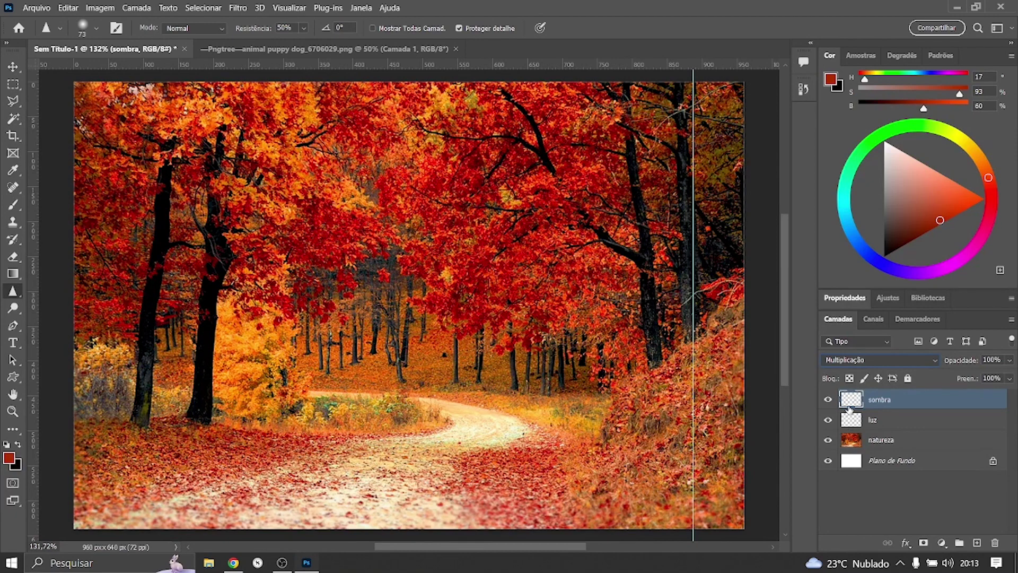
On the luz layer, paint light over the distant clearing with a soft 95 px brush in a cream colour sampled from the path.
click(856, 417)
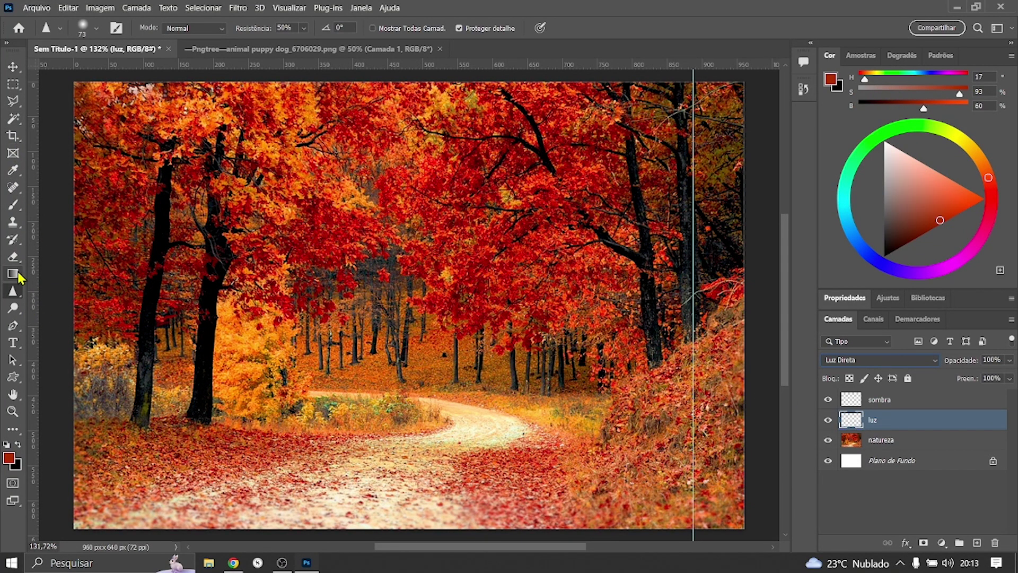
click(14, 206)
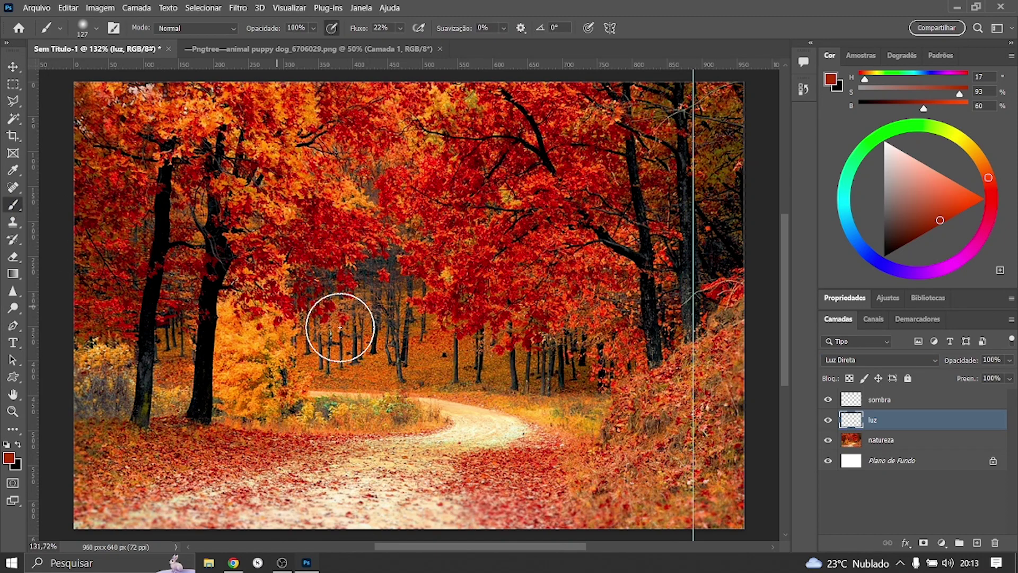
alt+click(470, 427)
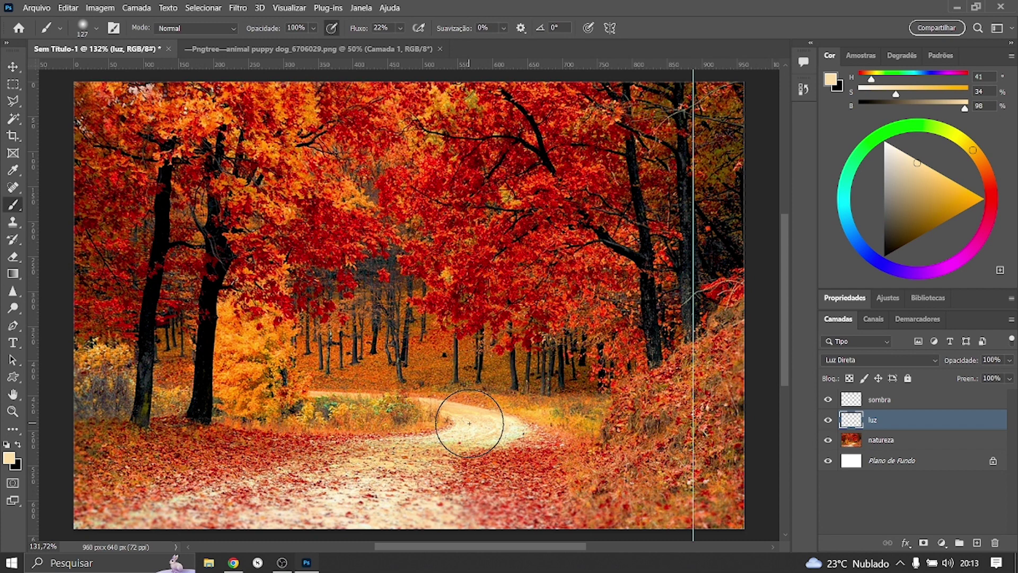
right_click(442, 401)
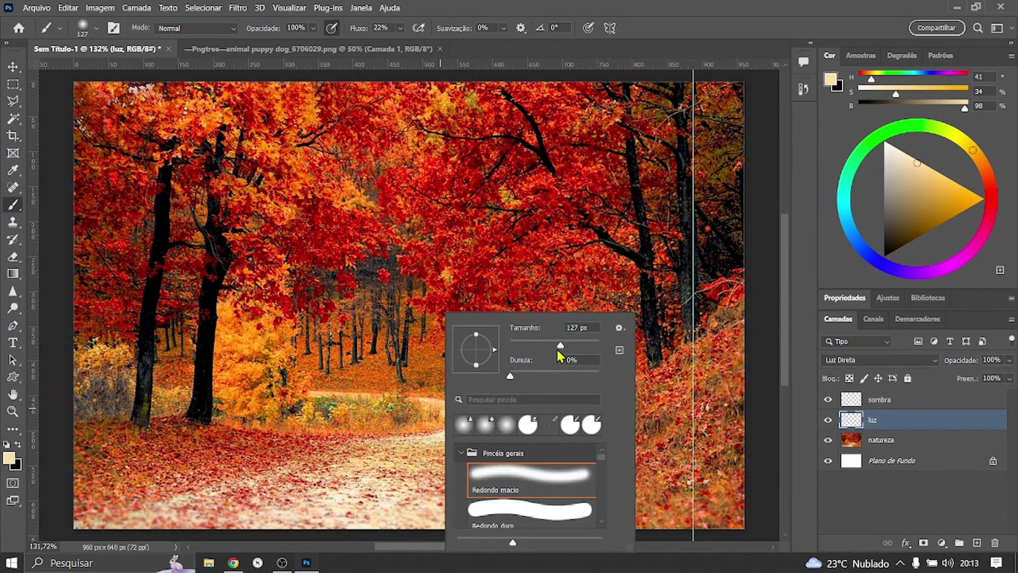
click(398, 416)
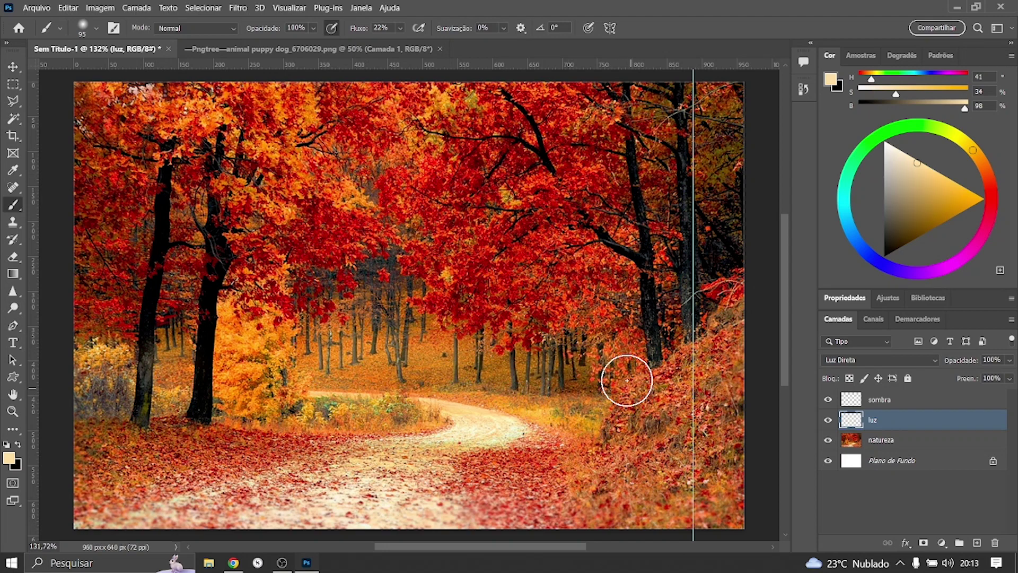
On the sombra layer, paint shadows along the foreground and right slope with a dark brown sampled from the leaves beneath the left trees.
click(854, 403)
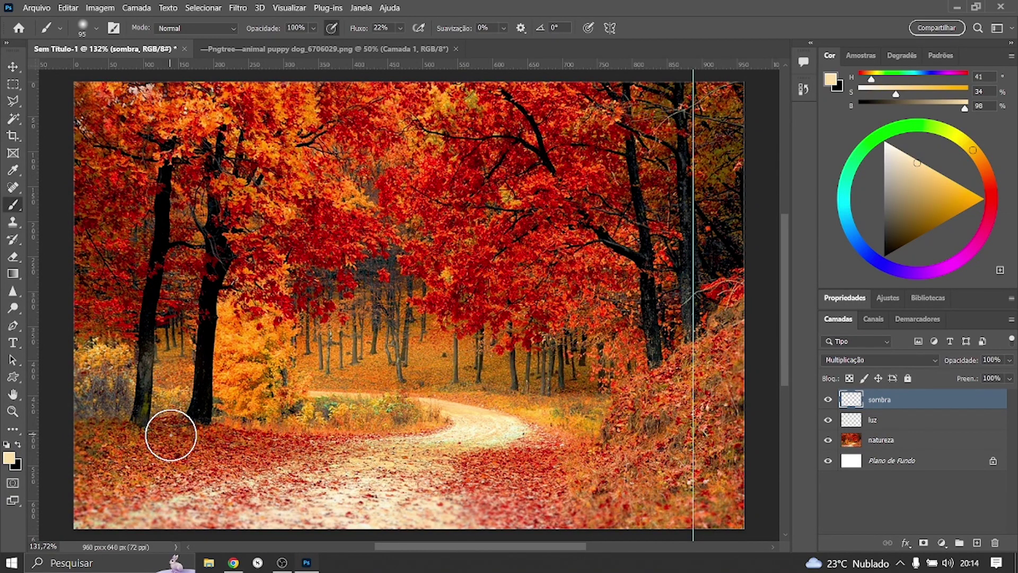
key(alt)
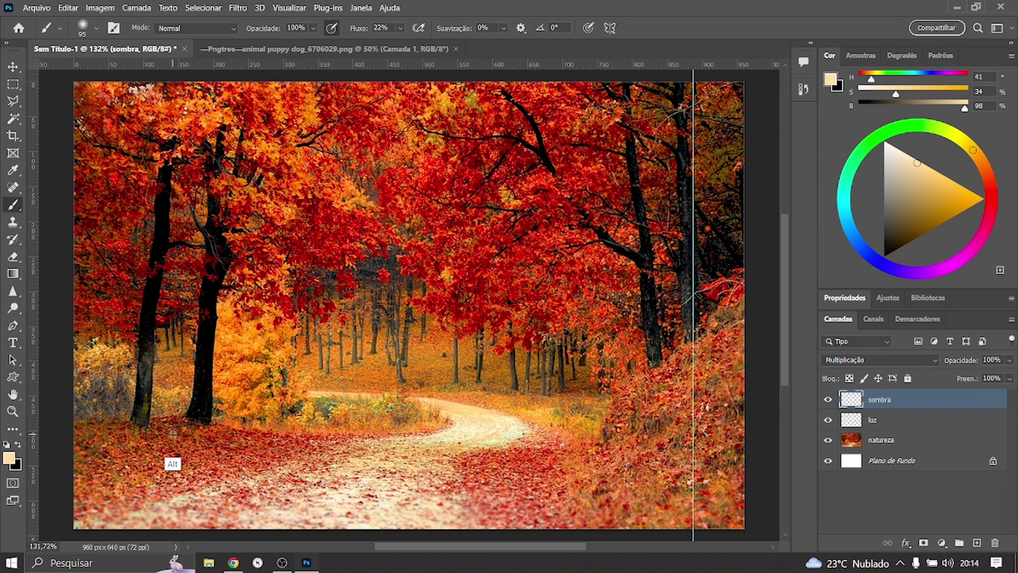
alt+click(173, 434)
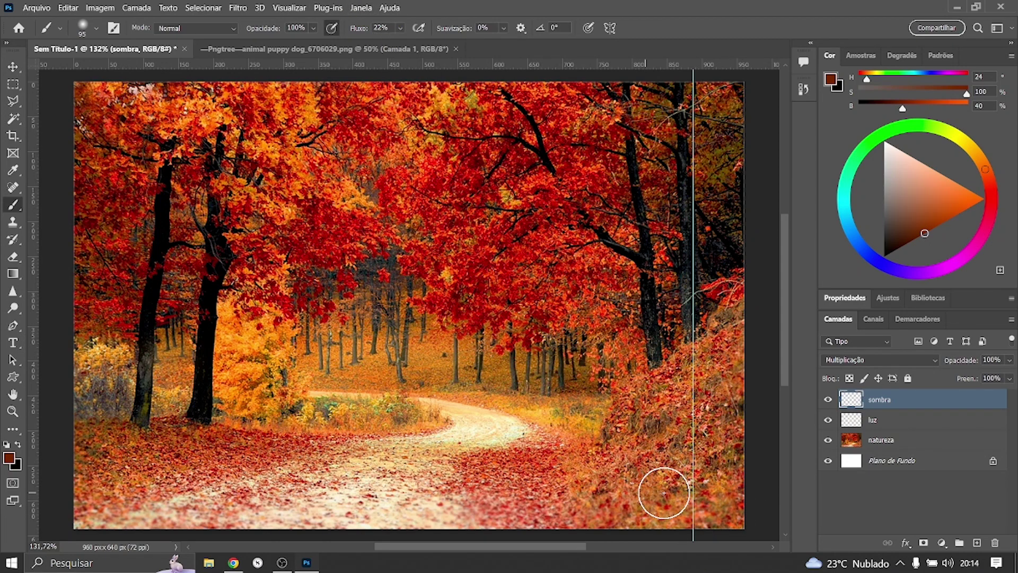
mouse_move(700, 515)
mouse_down()
mouse_move(189, 525)
mouse_move(55, 517)
mouse_up()
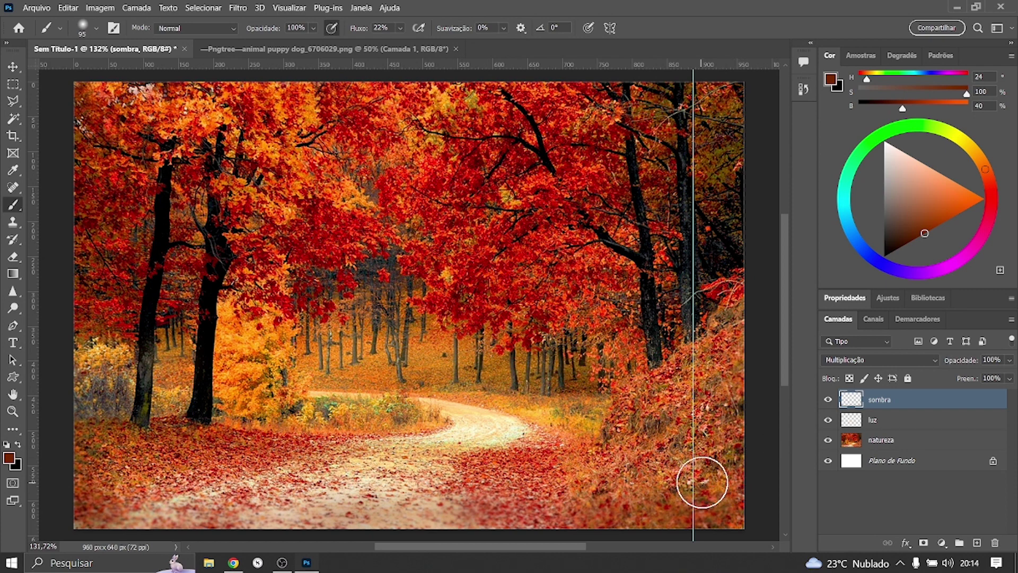
mouse_move(691, 471)
mouse_down()
mouse_move(629, 484)
mouse_move(312, 491)
mouse_move(373, 494)
mouse_move(322, 496)
mouse_move(101, 469)
mouse_move(81, 503)
mouse_move(330, 534)
mouse_move(533, 530)
mouse_up()
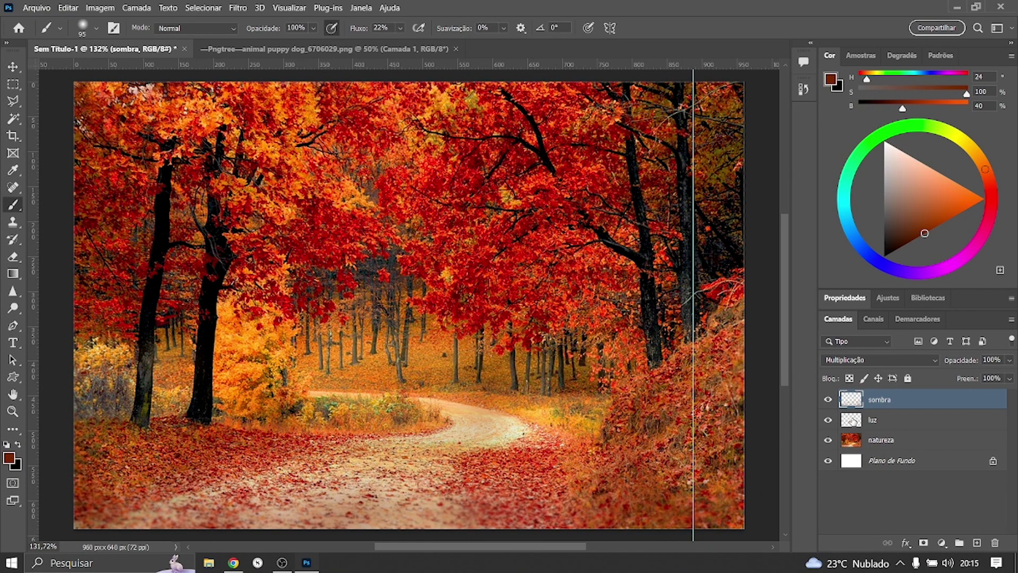
Group the luz and sombra layers together above the natureza layer.
click(852, 420)
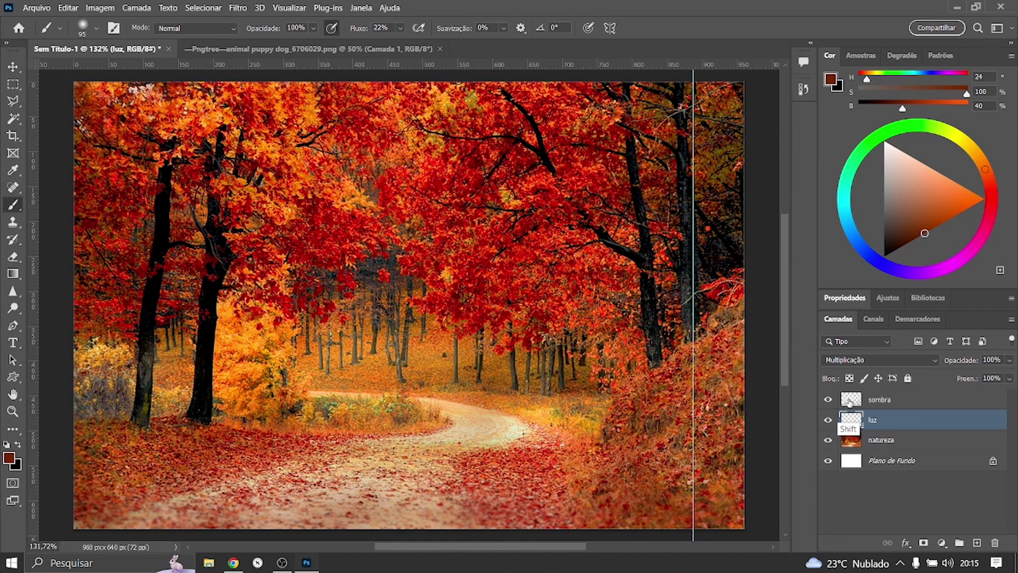
shift+click(849, 401)
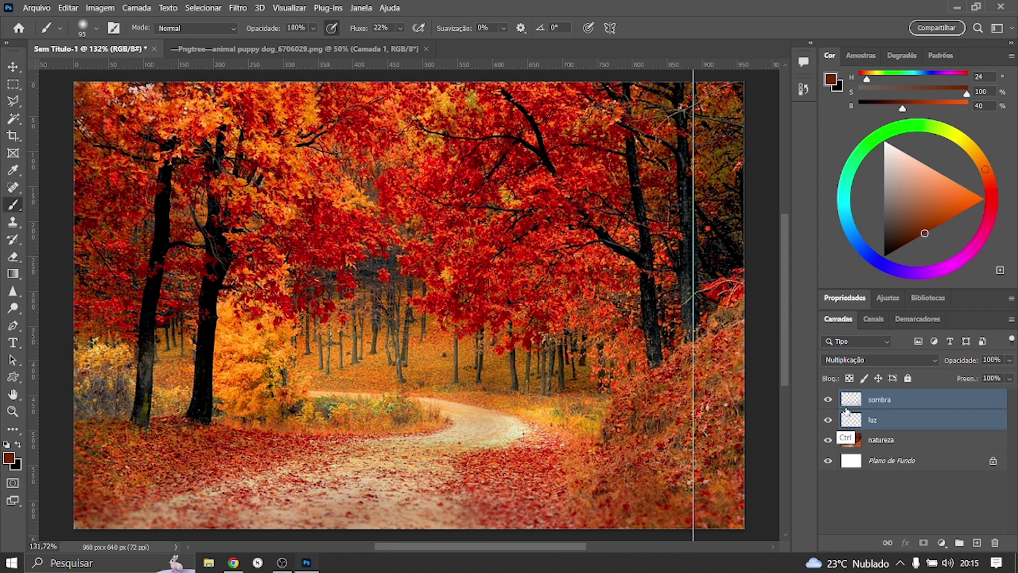
key(ctrl+g)
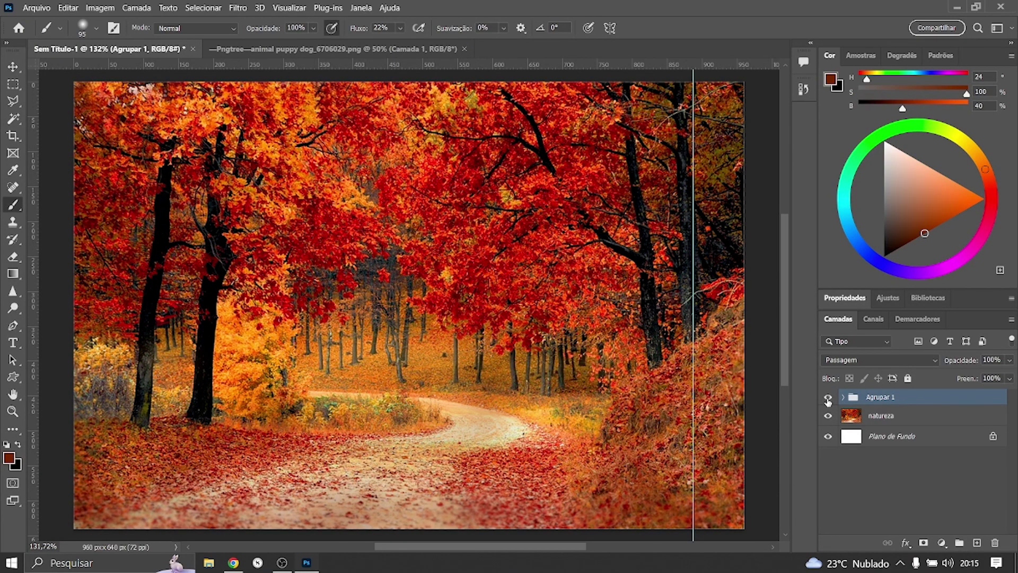
Hide and show the light and shadow group repeatedly to compare the forest image with and without the painted depth.
click(828, 398)
click(828, 398)
click(828, 399)
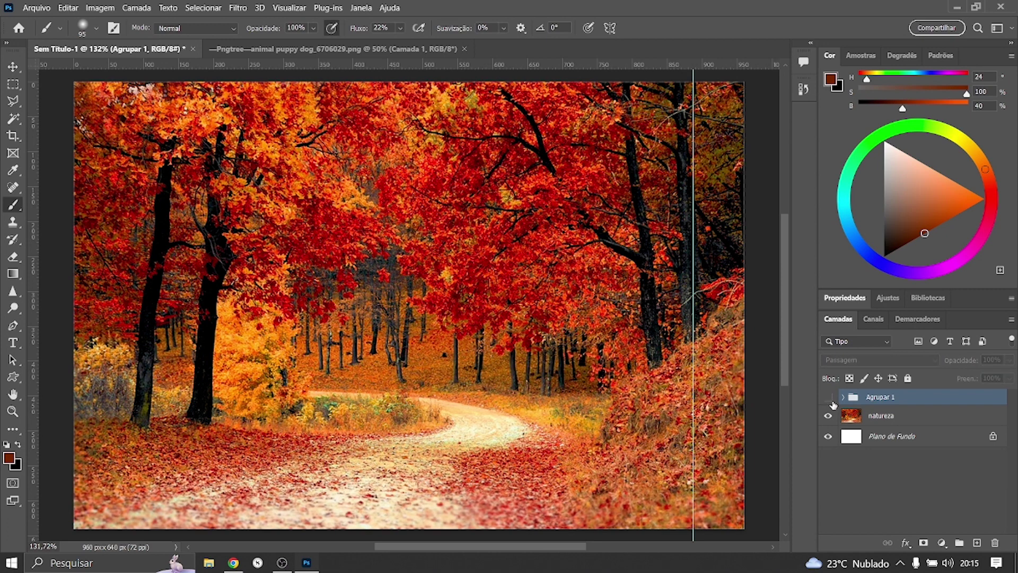
click(828, 399)
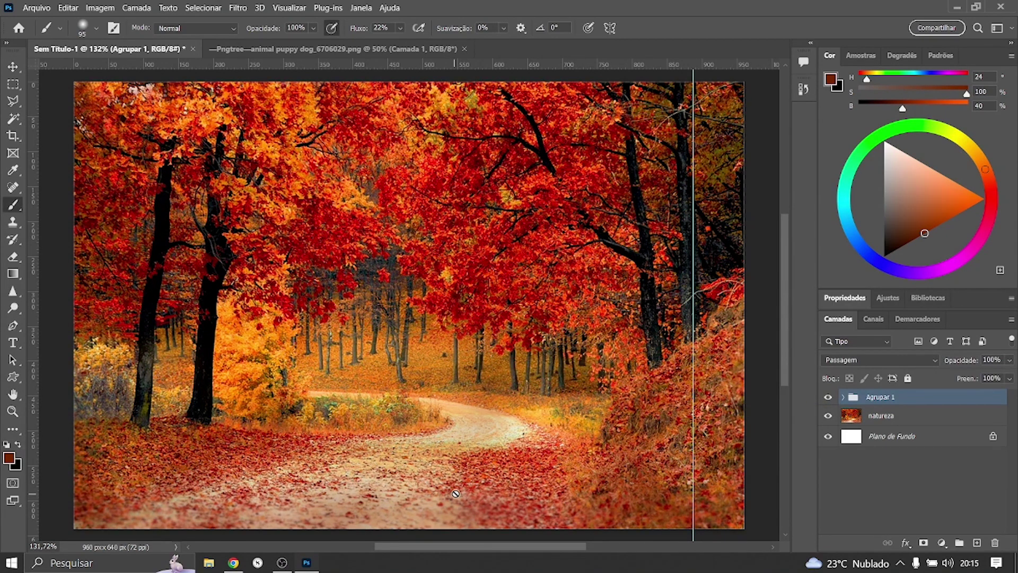
click(828, 398)
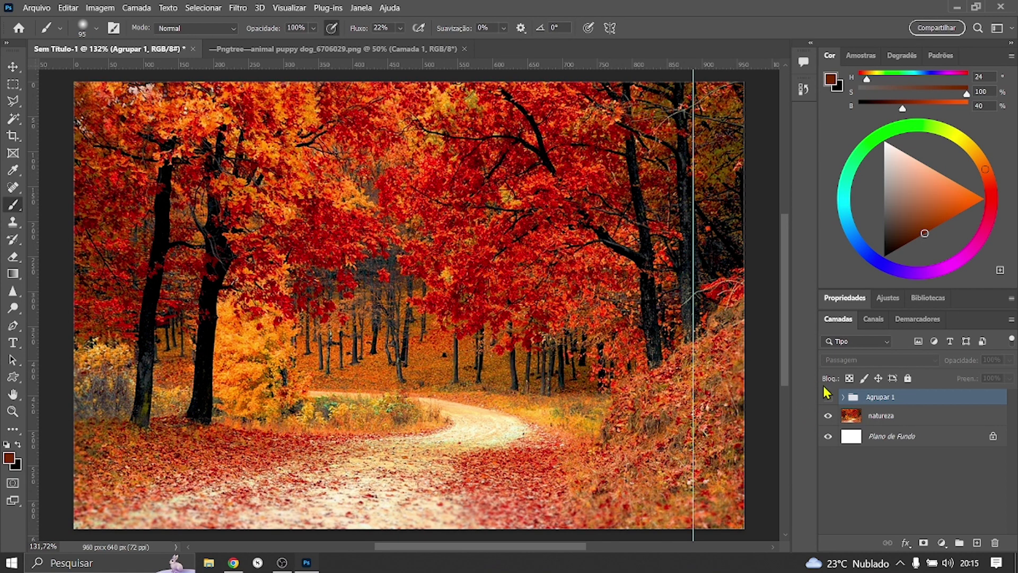
click(829, 397)
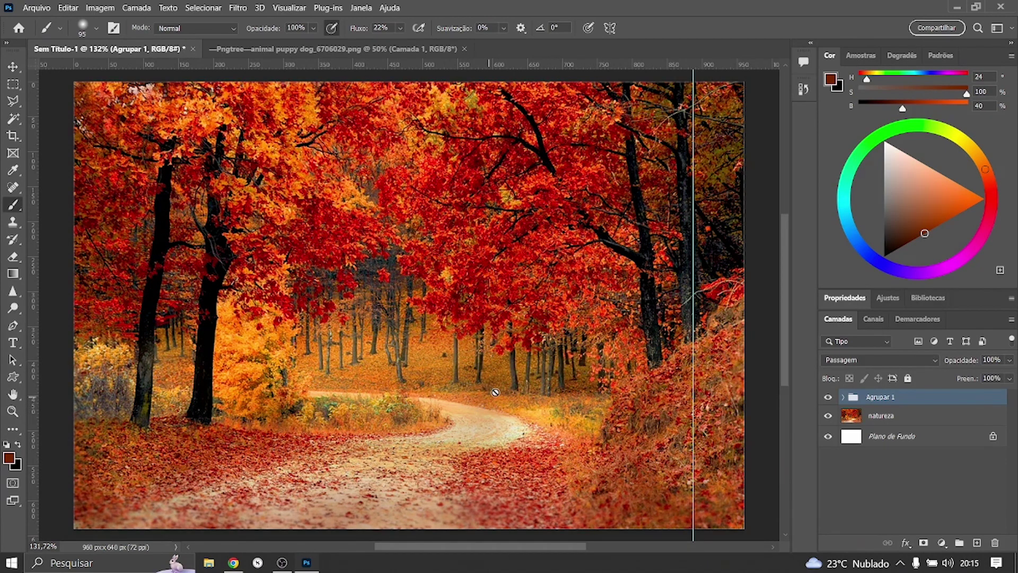
click(827, 397)
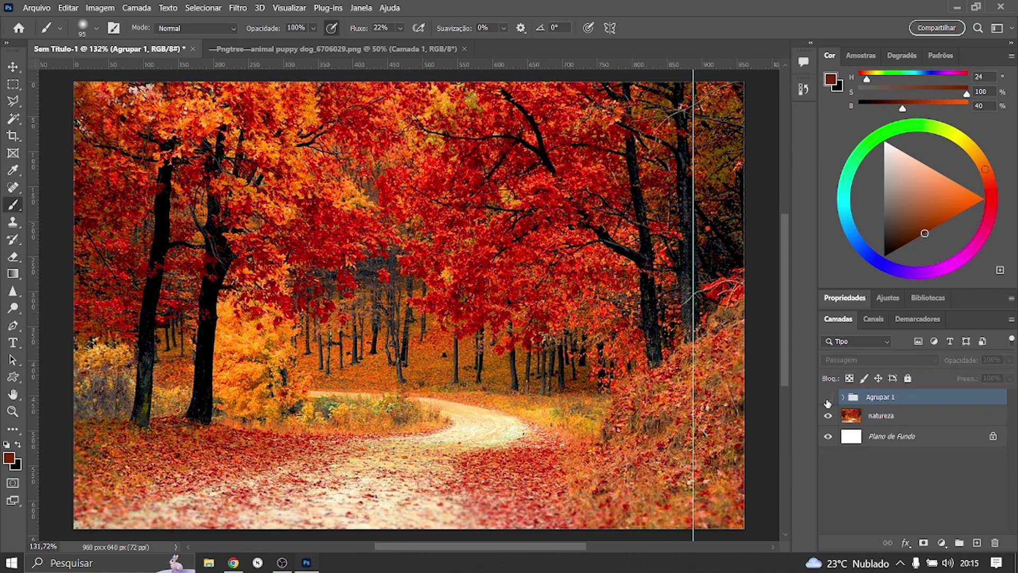
click(832, 400)
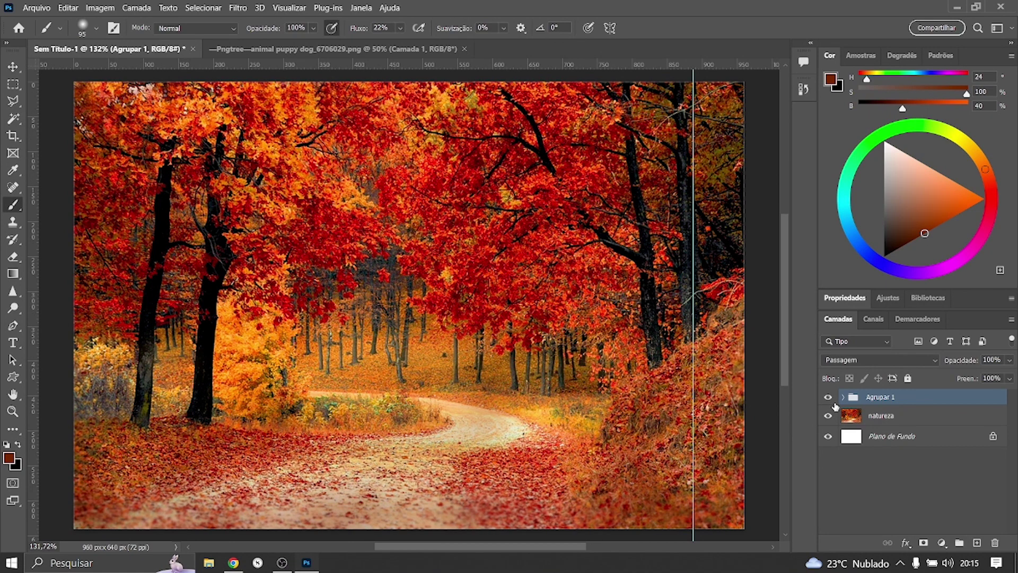
click(830, 400)
click(830, 401)
click(829, 402)
click(830, 401)
Expand the layer group and sample an orange from the left foliage on luz and a salmon tone from the central foliage on sombra.
click(844, 397)
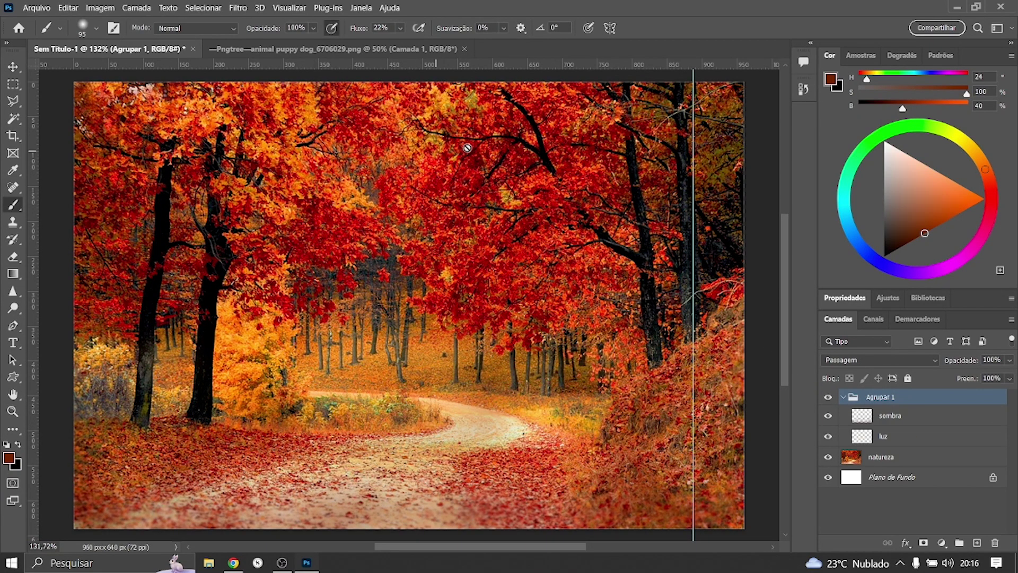
click(867, 419)
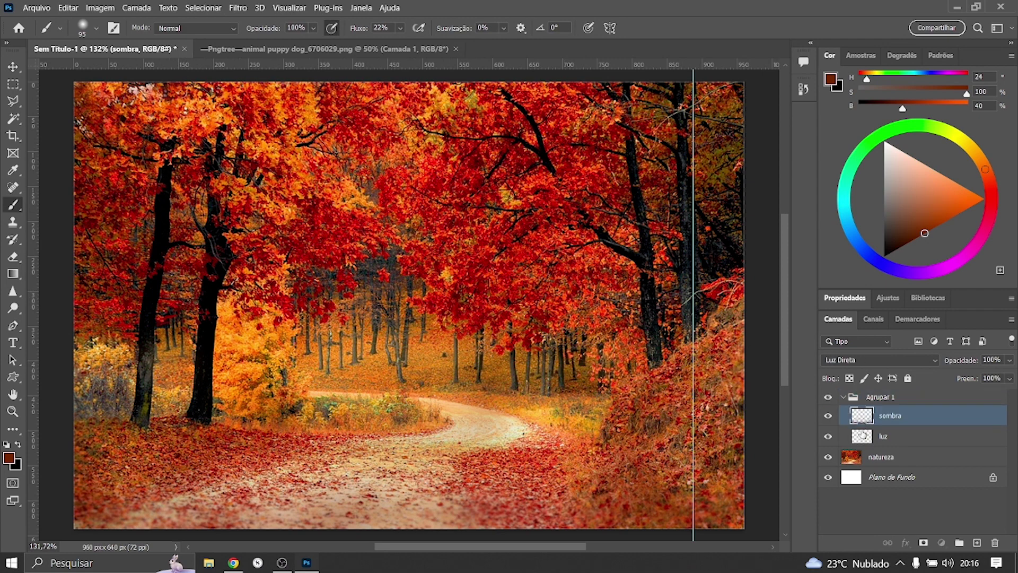
click(862, 435)
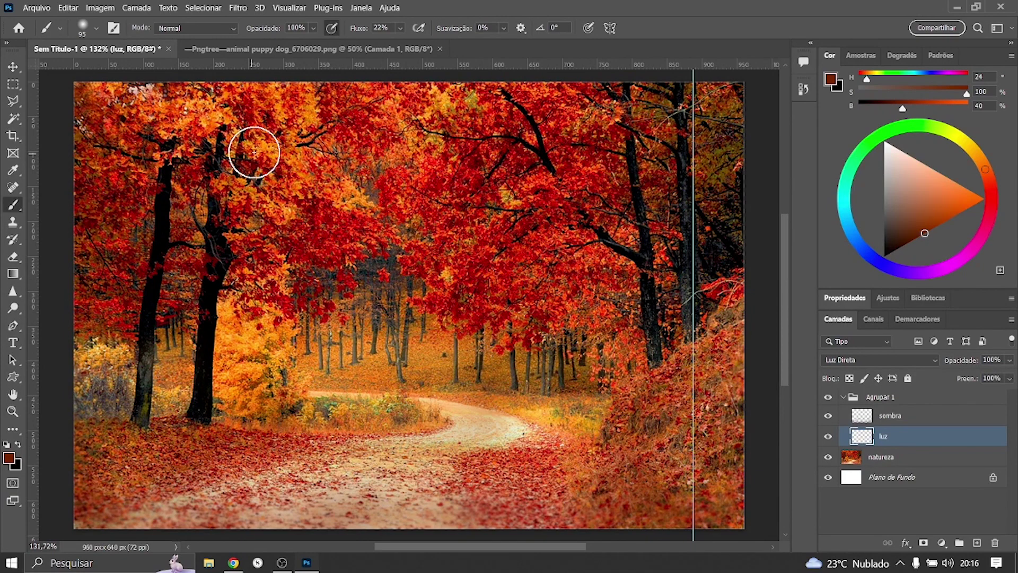
alt+click(295, 170)
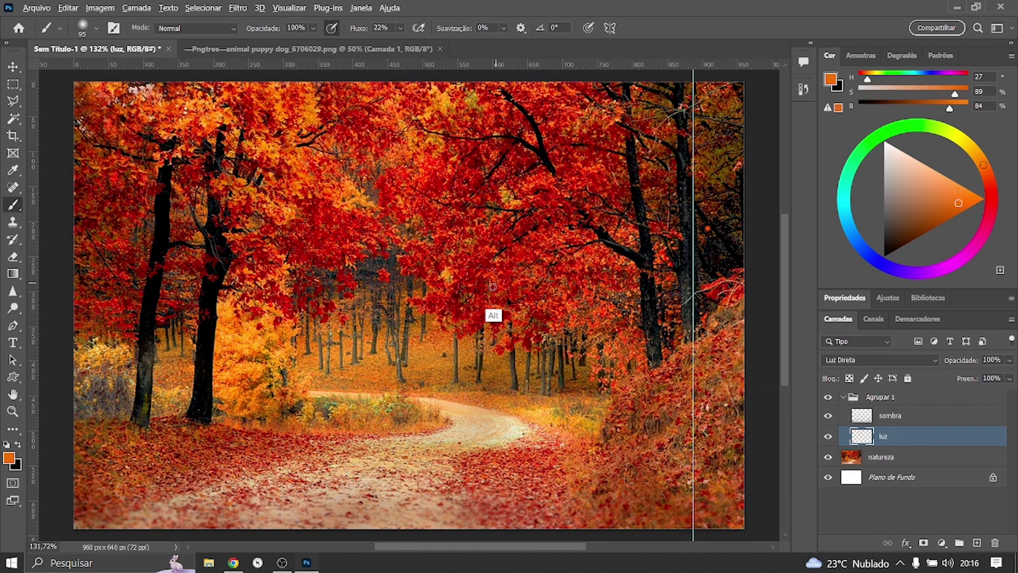
key(alt+bracketright)
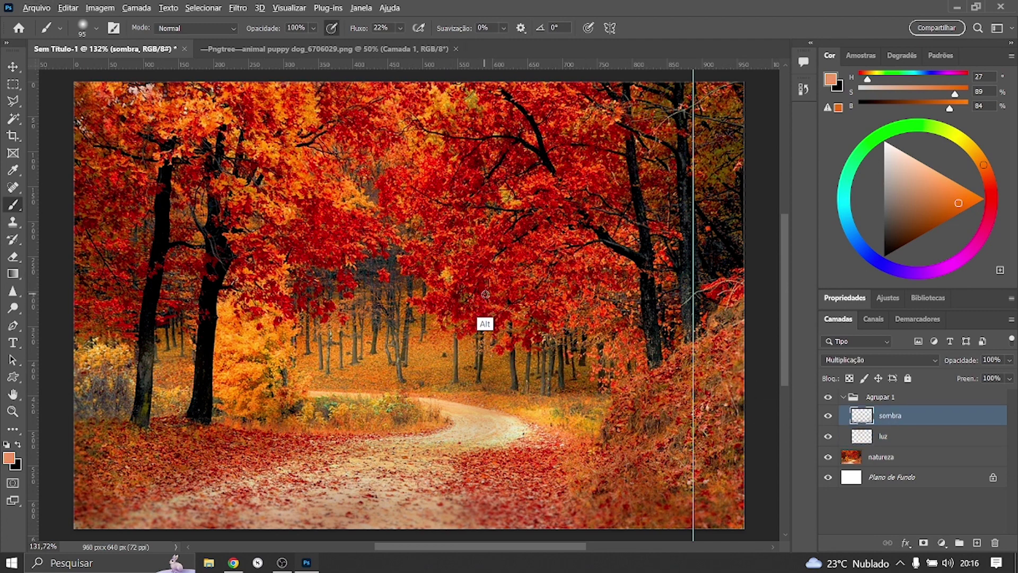
alt+click(483, 295)
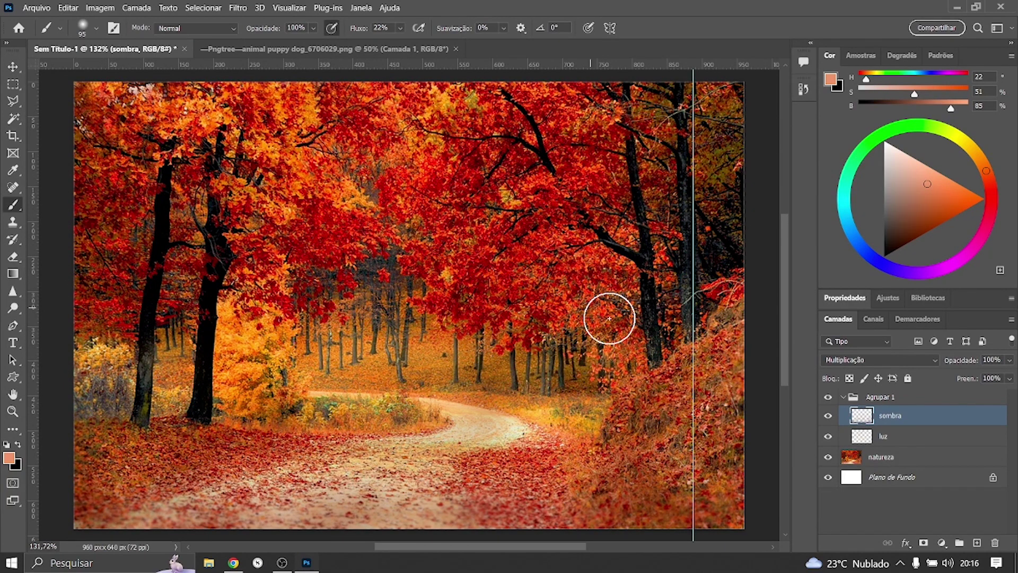
Toggle the expanded Agrupar 1 group off and on to review its overall effect on the scene, leaving it visible.
click(828, 397)
click(829, 397)
click(827, 399)
click(826, 401)
click(825, 405)
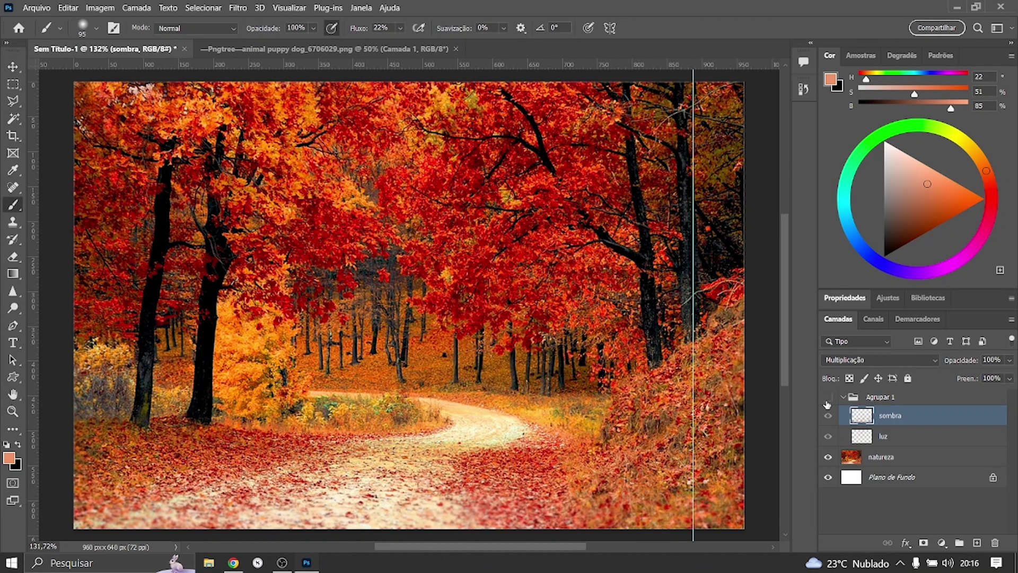
click(827, 407)
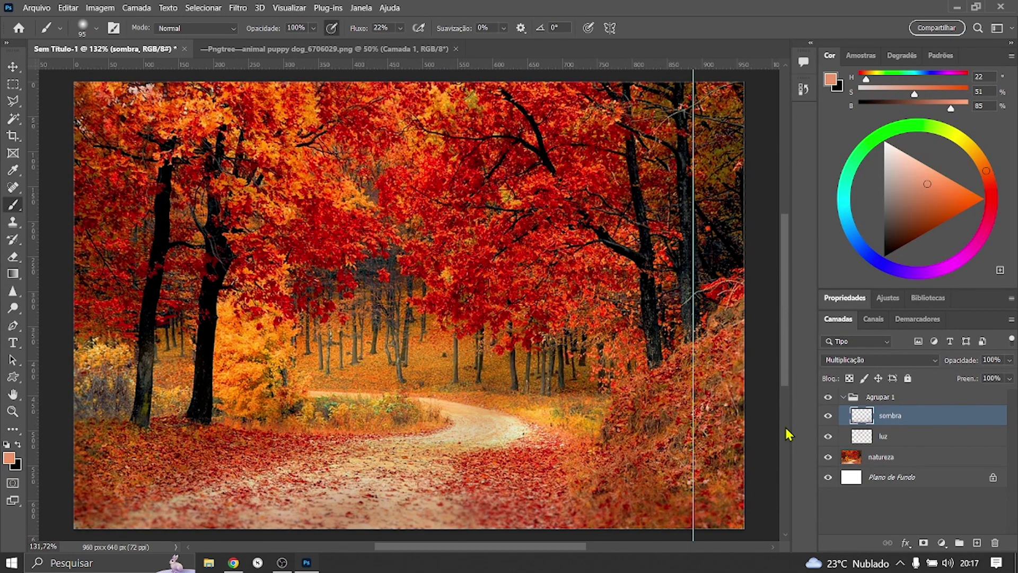
click(282, 562)
click(726, 431)
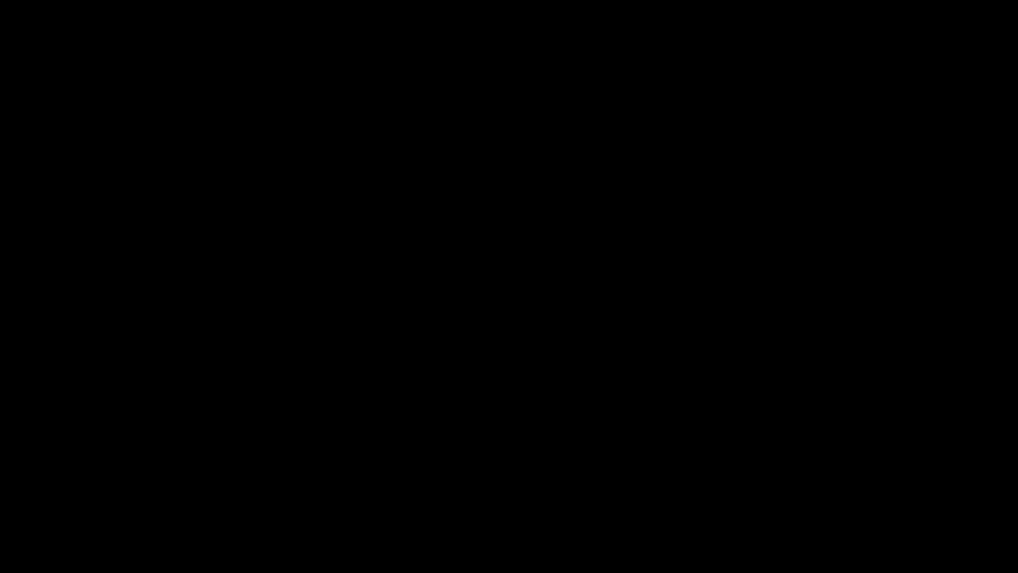